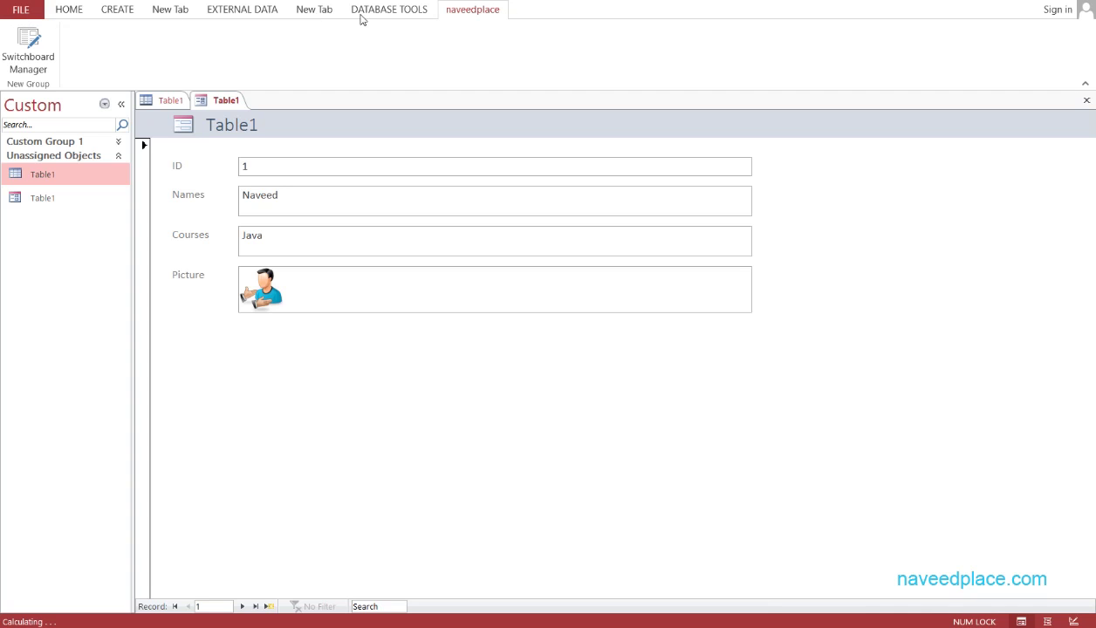
# Add a new custom tab with an additional new group in the ribbon customization options.
pyautogui.click(23, 12)
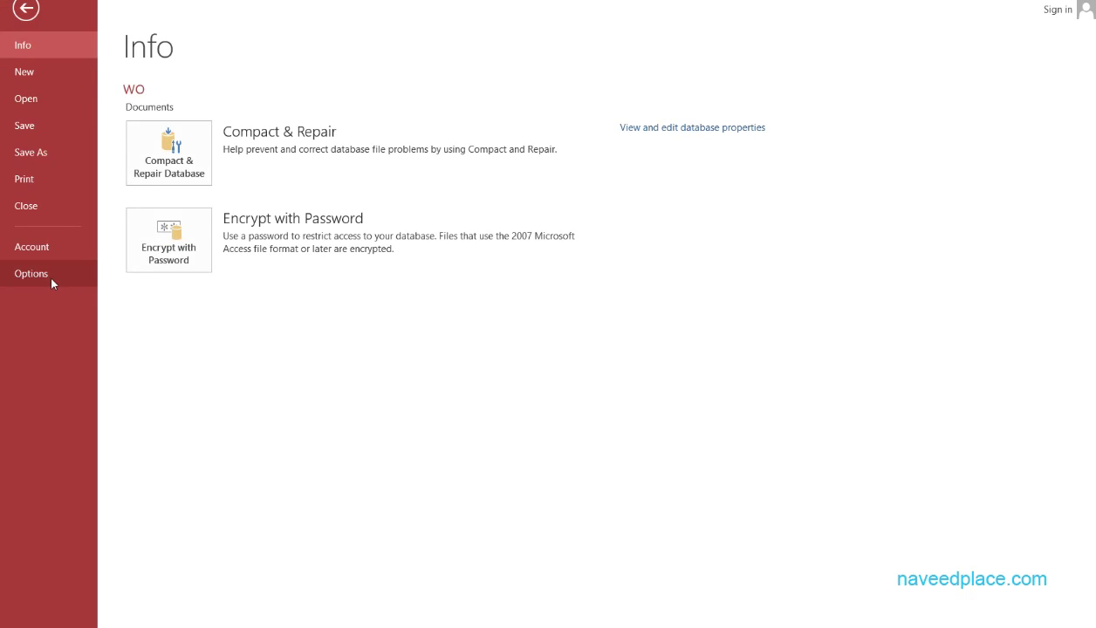
pyautogui.click(51, 278)
pyautogui.moveTo(293, 59); pyautogui.dragTo(260, 51)
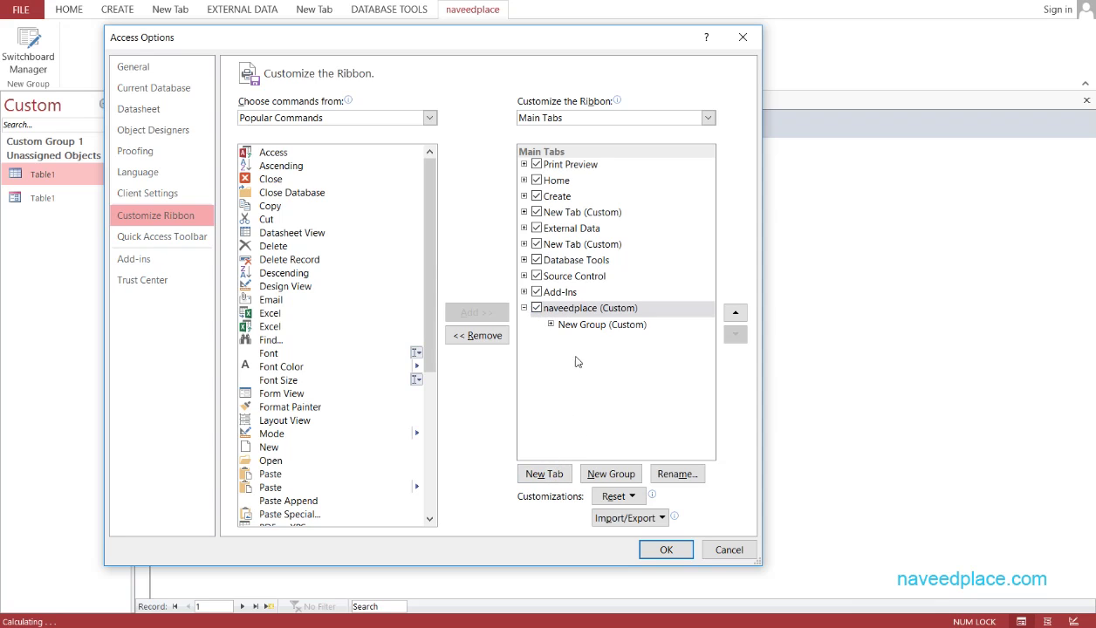
pyautogui.click(541, 480)
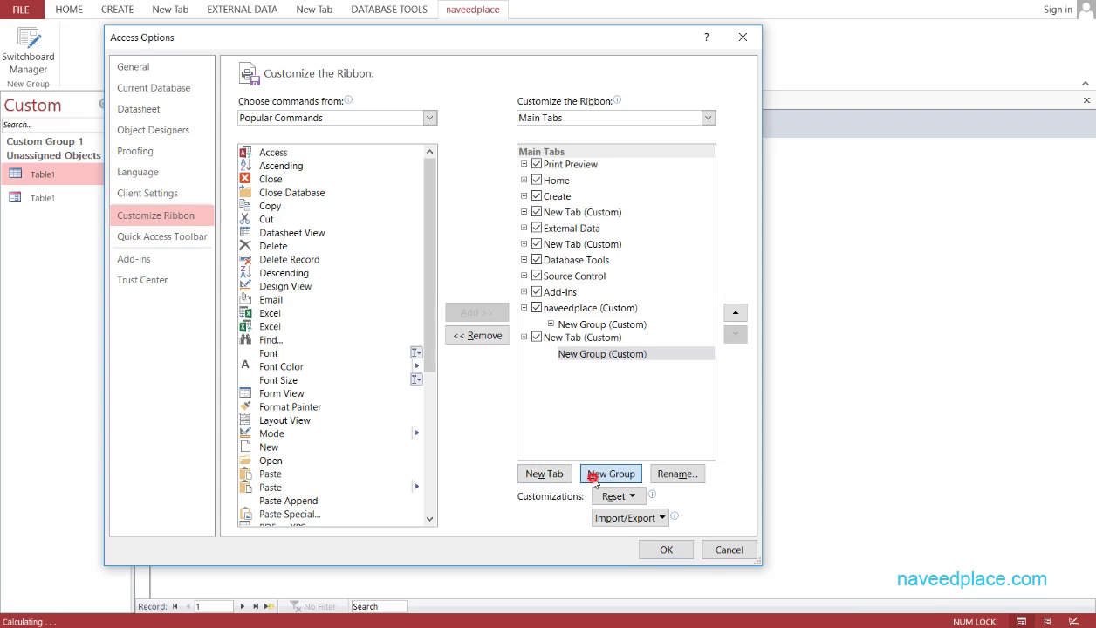
pyautogui.click(585, 478)
# Rename the newly added custom ribbon tab as Tutorials.
pyautogui.click(559, 338)
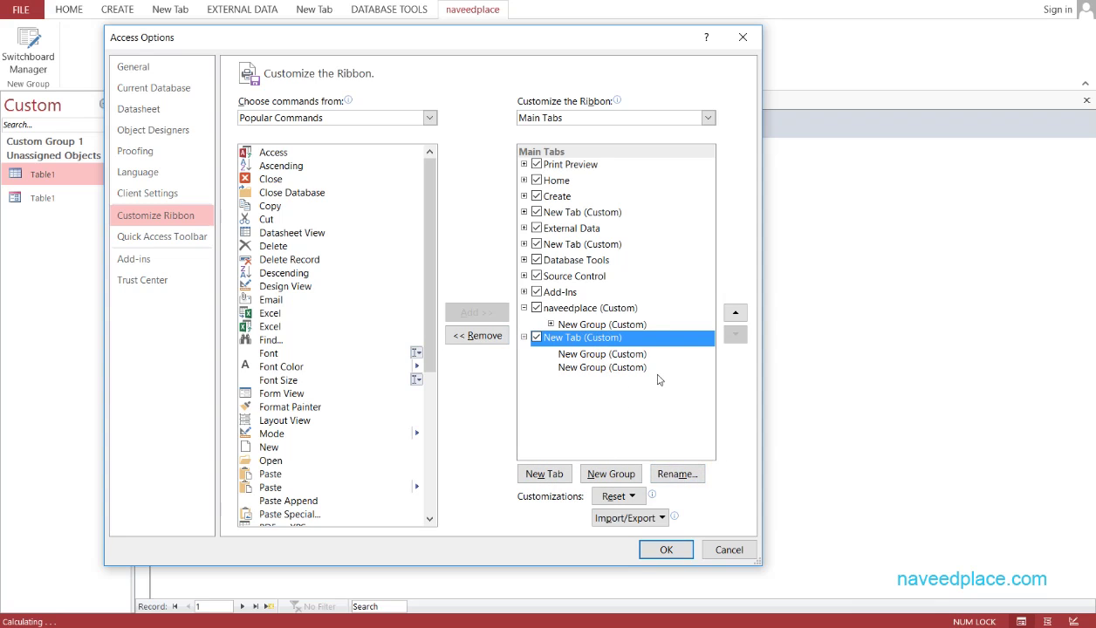
pyautogui.click(687, 477)
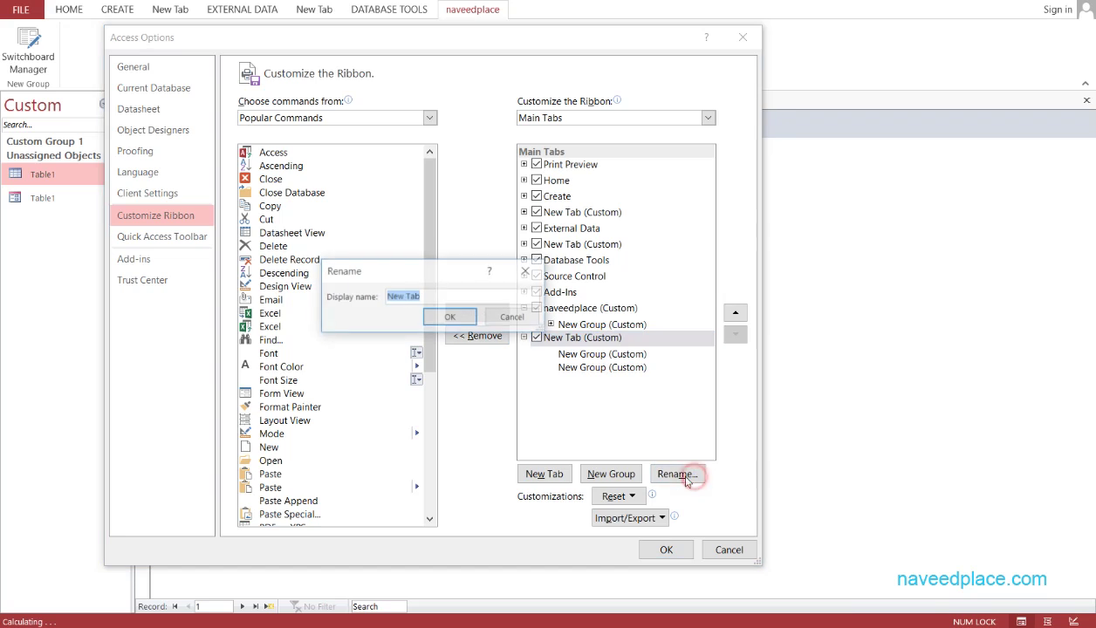
pyautogui.press('BackSpace')
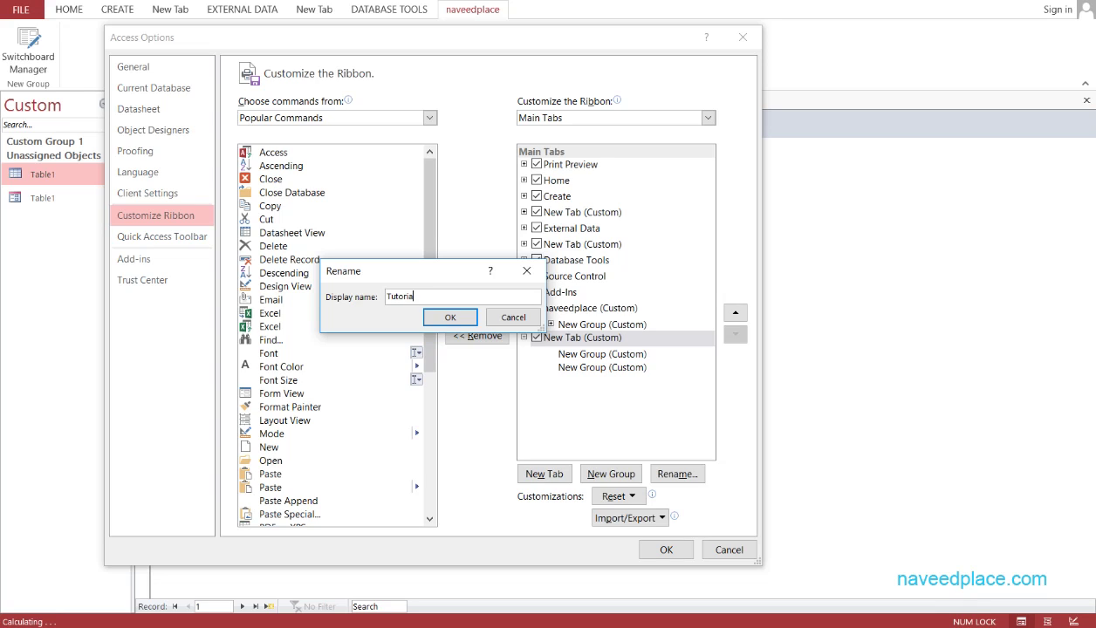
pyautogui.write('ls')
pyautogui.press('Return')
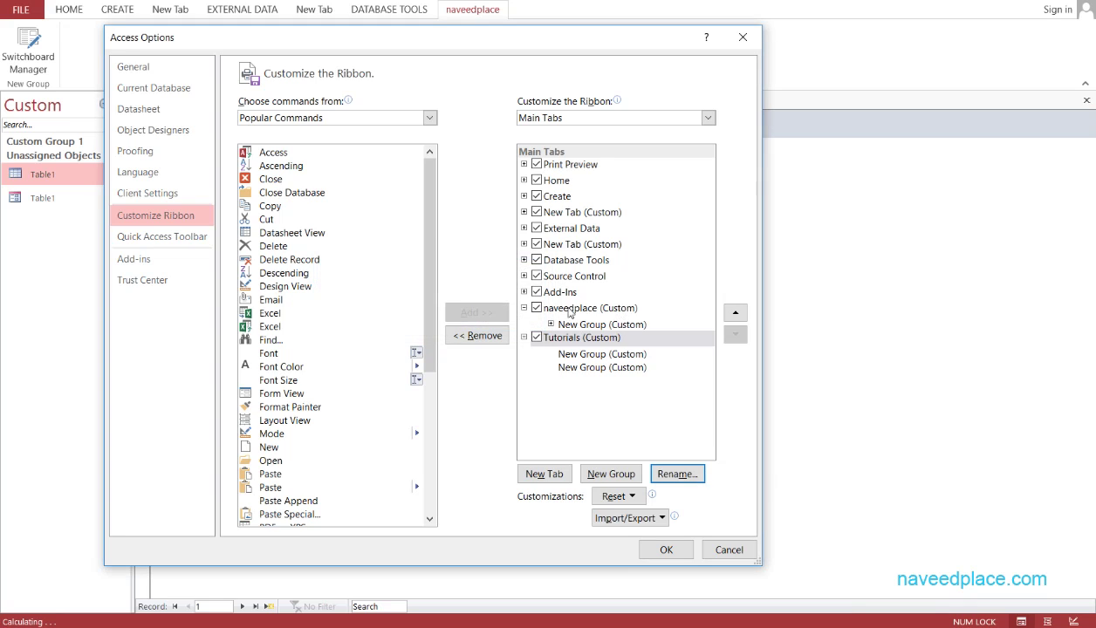
# Select the first new group under Tutorials and list All Commands as the source of available commands.
pyautogui.click(563, 354)
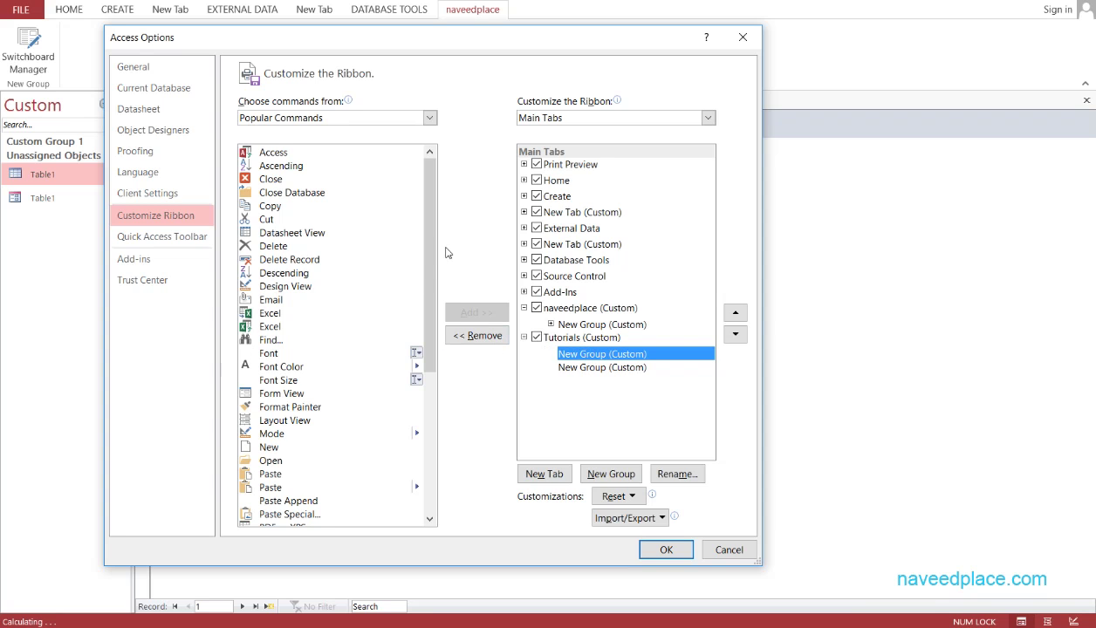
pyautogui.scroll(-6, 418, 336)
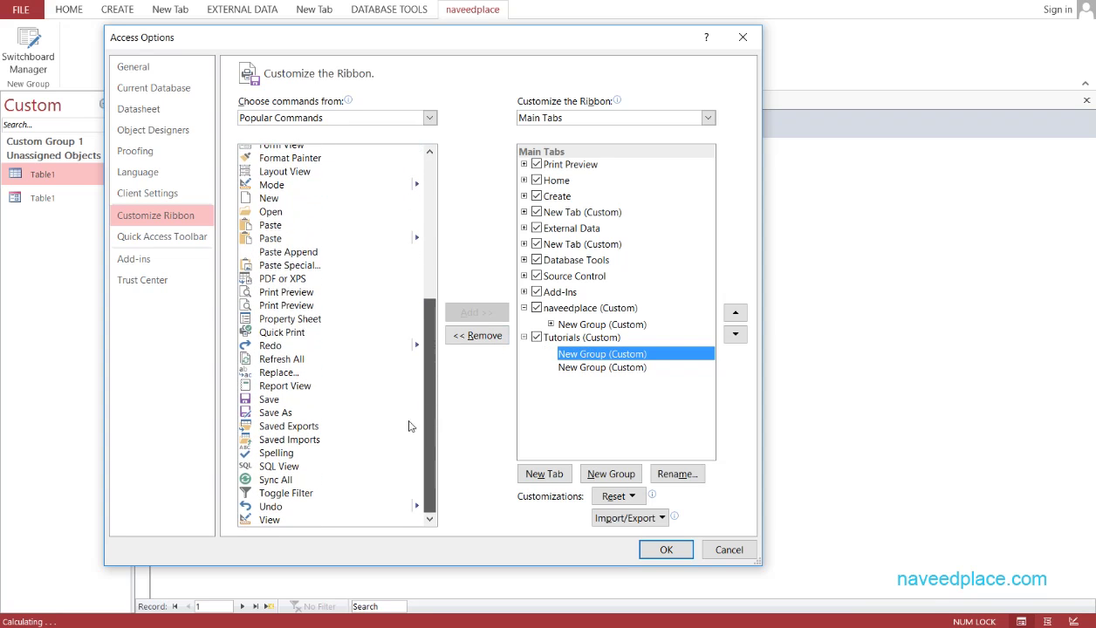
pyautogui.click(431, 122)
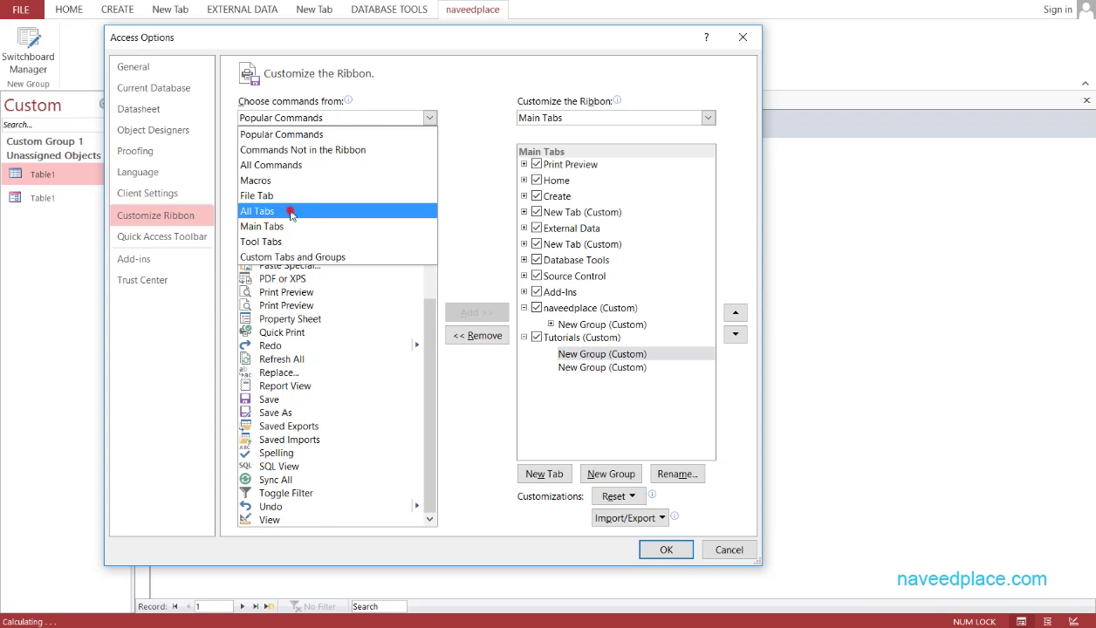
pyautogui.click(291, 212)
pyautogui.click(428, 117)
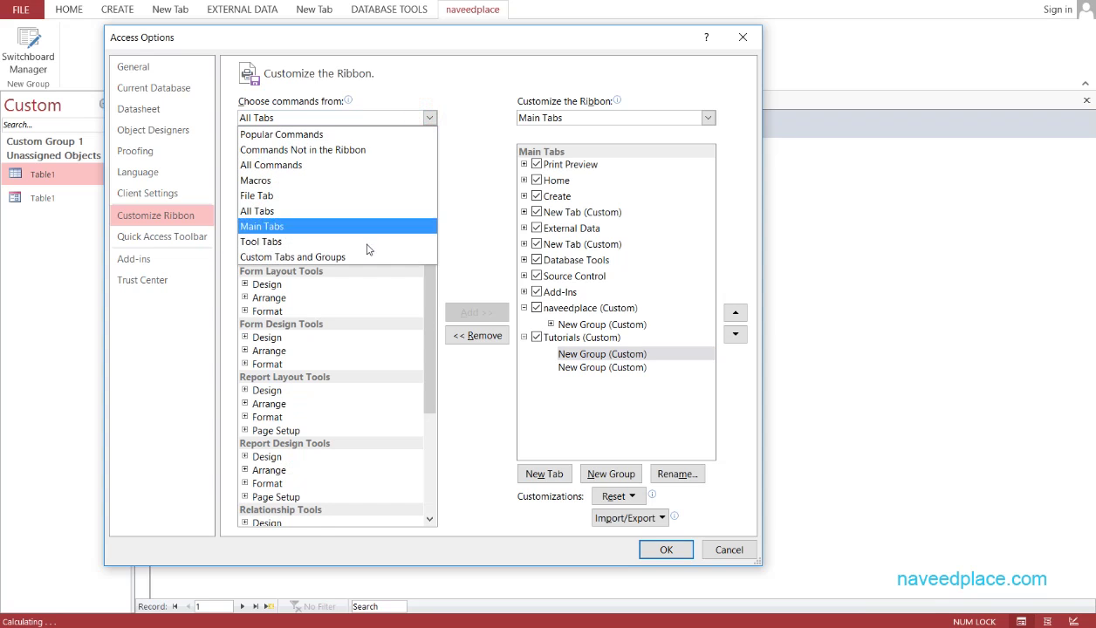
pyautogui.click(339, 165)
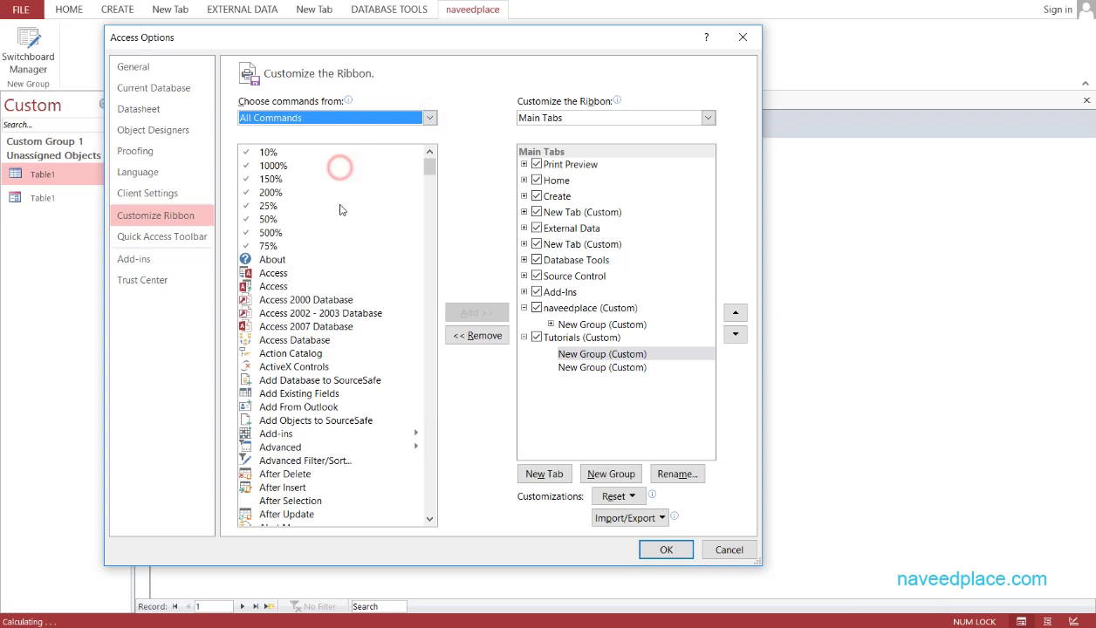
# Add the Switchboard Manager command to the first group of the Tutorials tab and apply the ribbon changes.
pyautogui.click(316, 342)
pyautogui.press('s')
pyautogui.press('s')
pyautogui.press('s')
pyautogui.press('s')
pyautogui.press('s')
pyautogui.press('s')
pyautogui.press('s')
pyautogui.press('s')
pyautogui.press('s')
pyautogui.press('s')
pyautogui.press('s')
pyautogui.press('s')
pyautogui.press('s')
pyautogui.press('s')
pyautogui.press('s')
pyautogui.press('s')
pyautogui.press('s')
pyautogui.press('s')
pyautogui.press('s')
pyautogui.press('s')
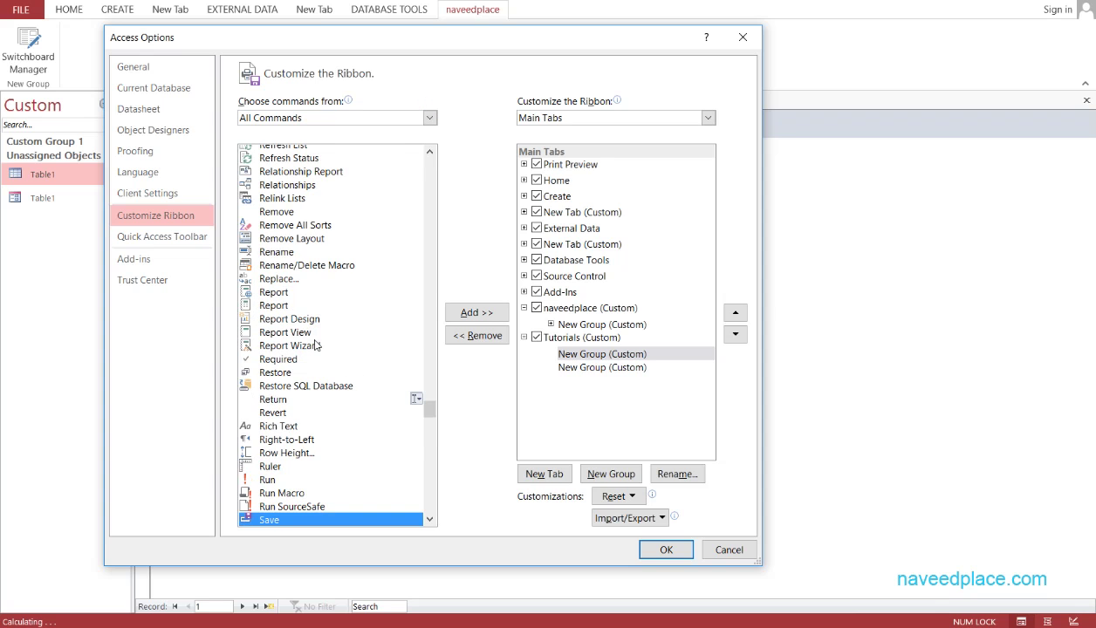
pyautogui.press('s')
pyautogui.press('s')
pyautogui.press('s')
pyautogui.press('s')
pyautogui.press('s')
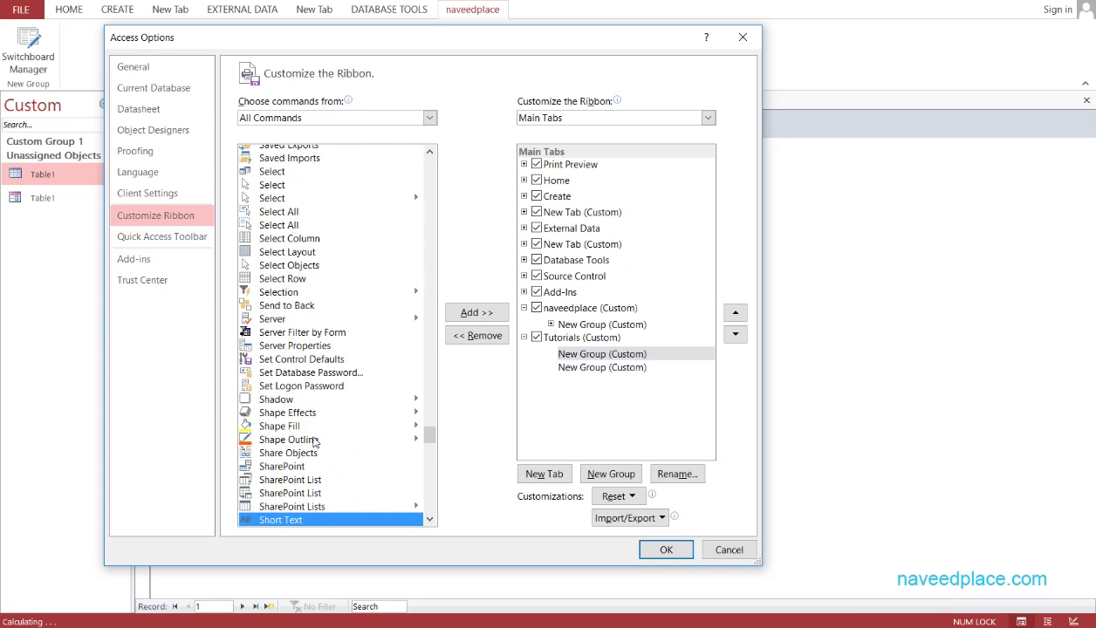
pyautogui.scroll(-20, 332, 435)
pyautogui.scroll(20, 335, 437)
pyautogui.press('s')
pyautogui.press('s')
pyautogui.press('s')
pyautogui.press('s')
pyautogui.press('s')
pyautogui.press('s')
pyautogui.press('s')
pyautogui.press('s')
pyautogui.press('s')
pyautogui.press('s')
pyautogui.press('s')
pyautogui.press('s')
pyautogui.press('s')
pyautogui.press('s')
pyautogui.press('s')
pyautogui.press('s')
pyautogui.press('s')
pyautogui.press('s')
pyautogui.press('s')
pyautogui.press('s')
pyautogui.press('s')
pyautogui.press('s')
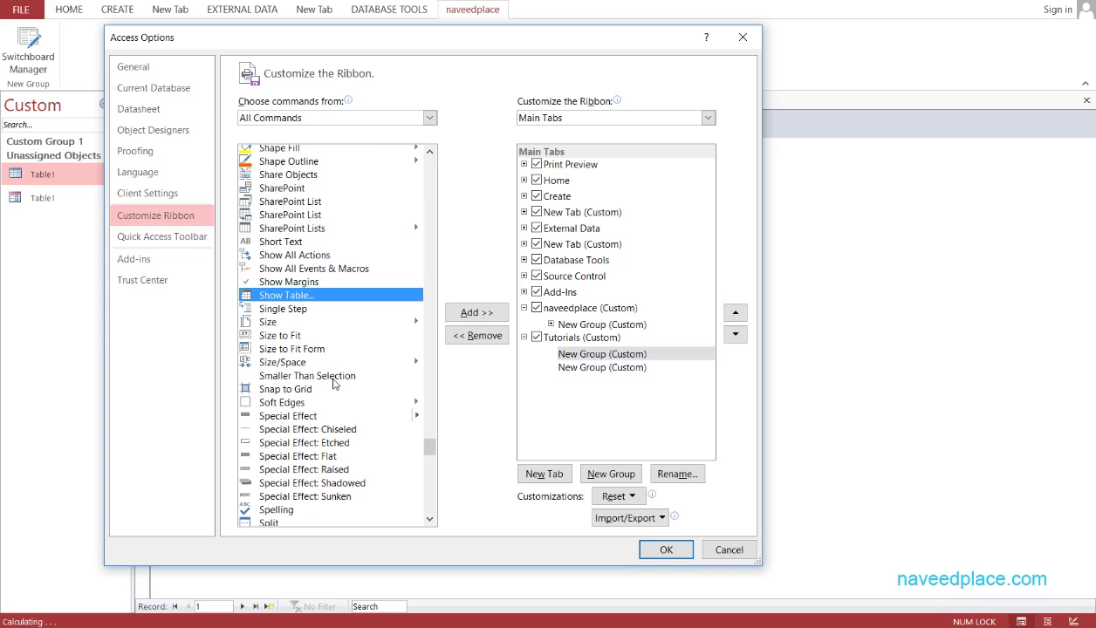
pyautogui.press('s')
pyautogui.press('s')
pyautogui.press('s')
pyautogui.press('s')
pyautogui.press('s')
pyautogui.press('s')
pyautogui.press('s')
pyautogui.press('s')
pyautogui.press('s')
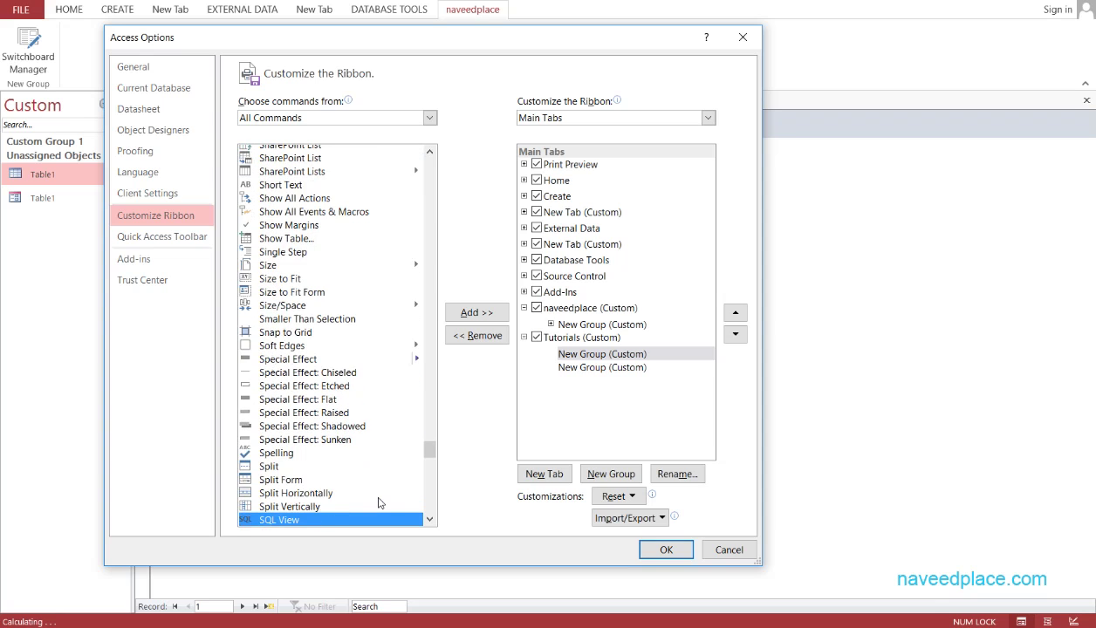
pyautogui.press('s')
pyautogui.press('s')
pyautogui.press('s')
pyautogui.press('s')
pyautogui.press('s')
pyautogui.press('s')
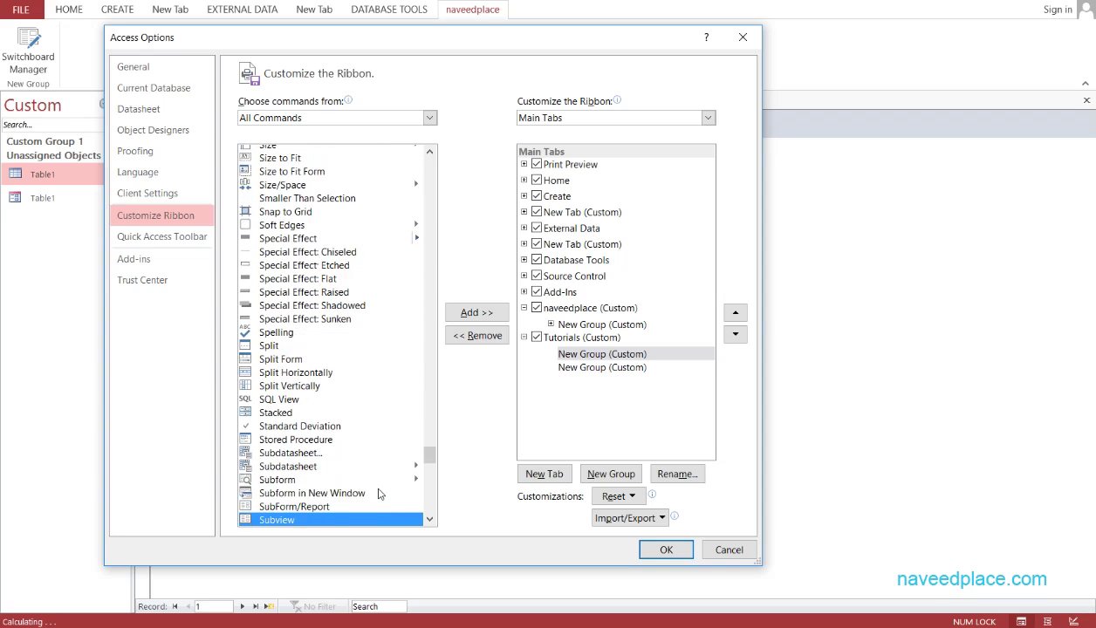
pyautogui.click(296, 495)
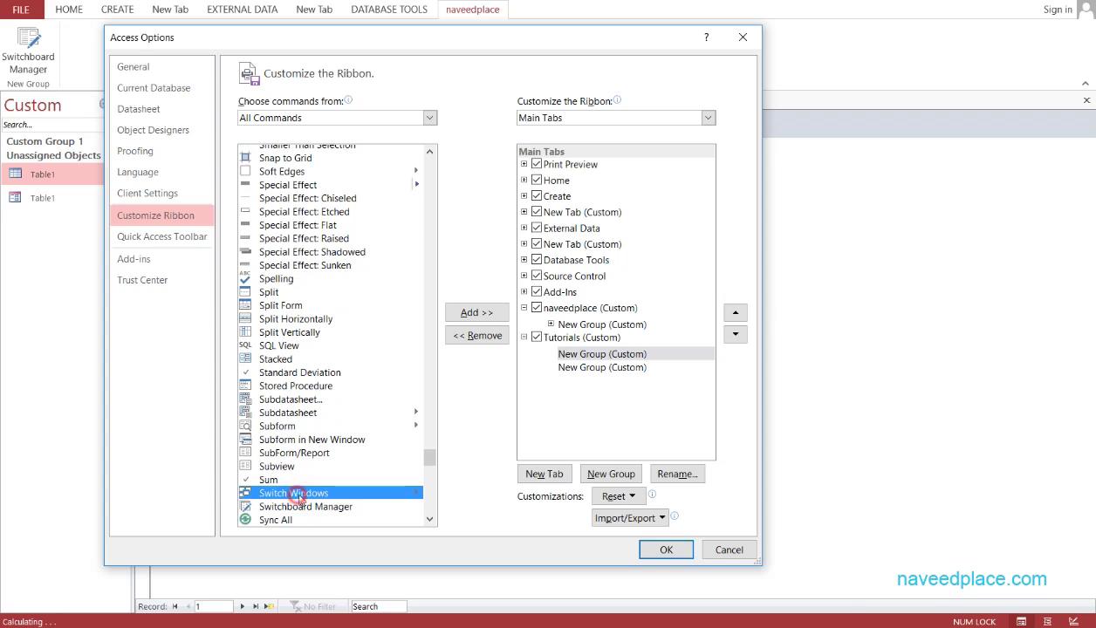
pyautogui.click(310, 506)
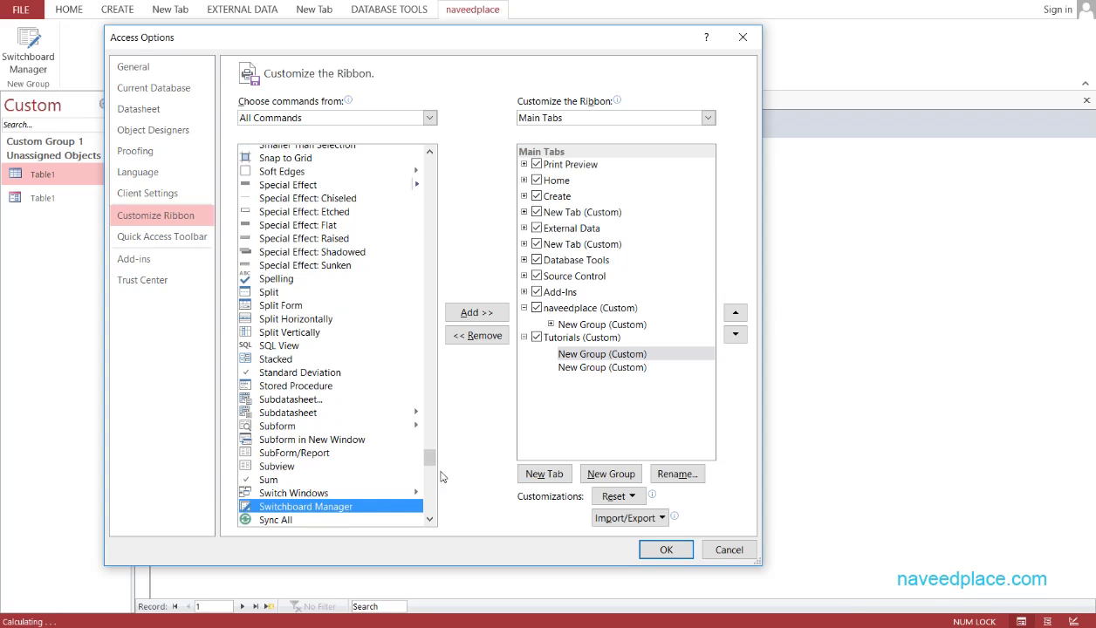
pyautogui.moveTo(430, 458); pyautogui.dragTo(430, 463)
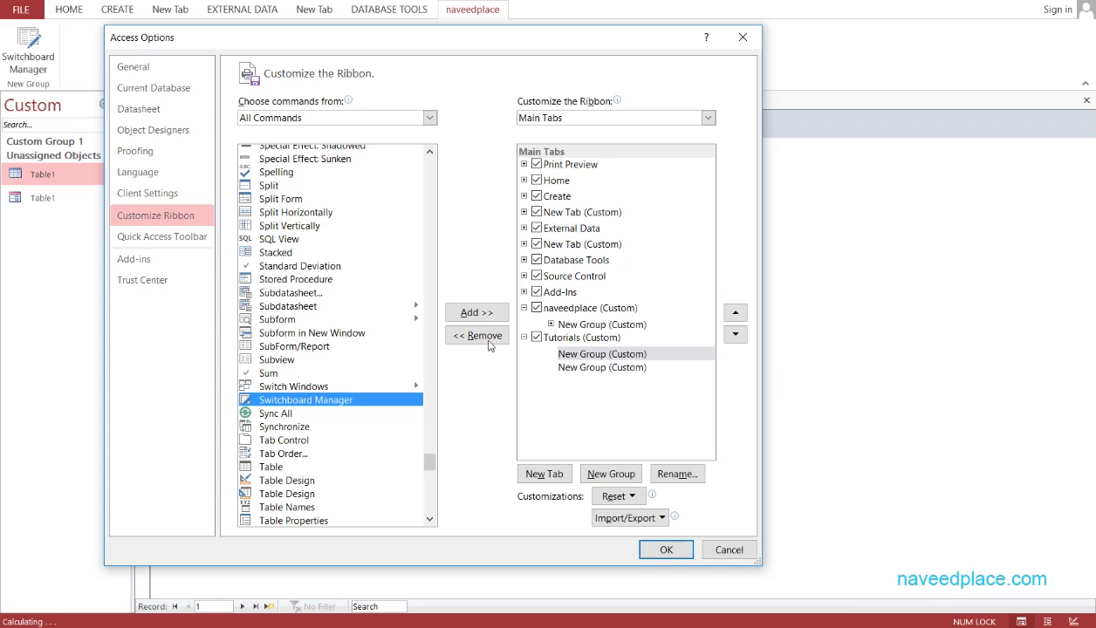
pyautogui.click(476, 312)
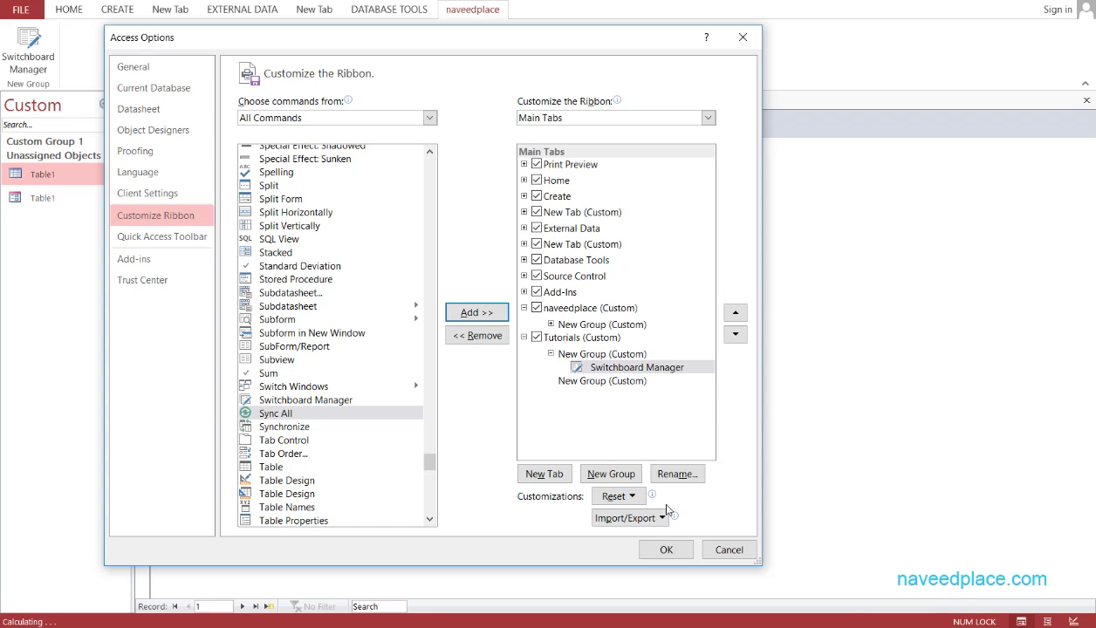
pyautogui.click(666, 550)
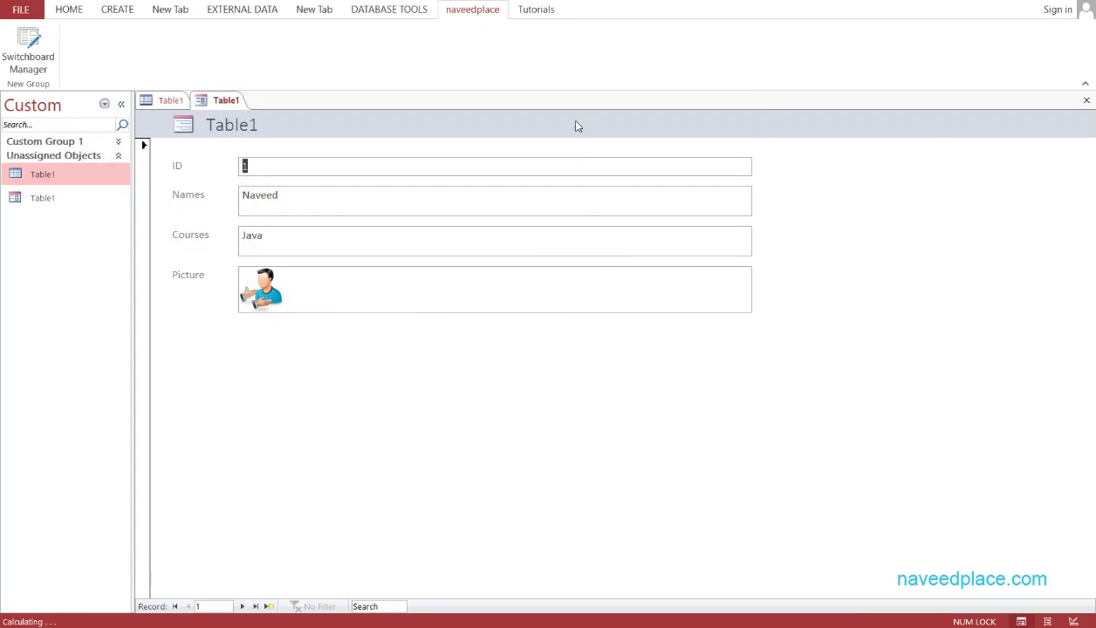
# Show the commands of the Tutorials tab and close the open Table1 form and Table1 table.
pyautogui.click(547, 15)
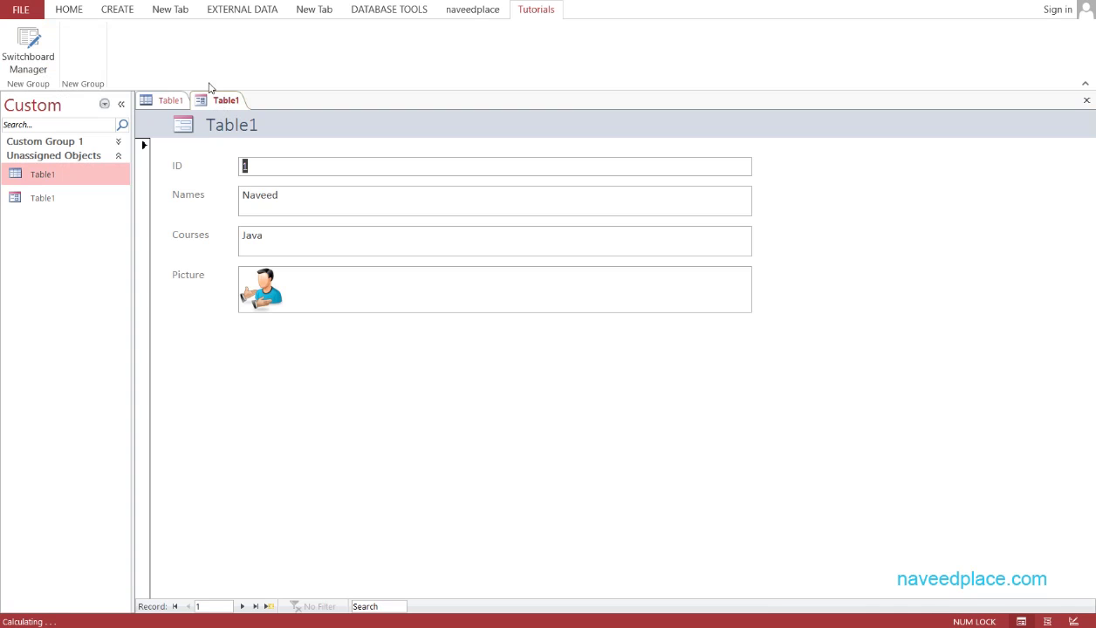
pyautogui.click(42, 200)
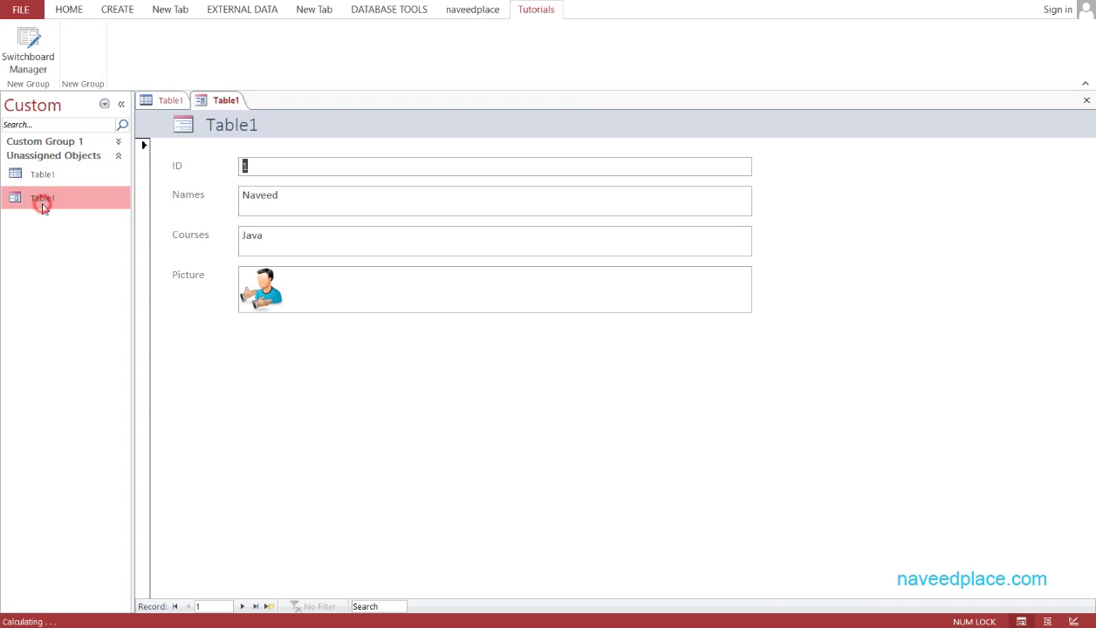
pyautogui.rightClick(224, 100)
pyautogui.click(234, 130)
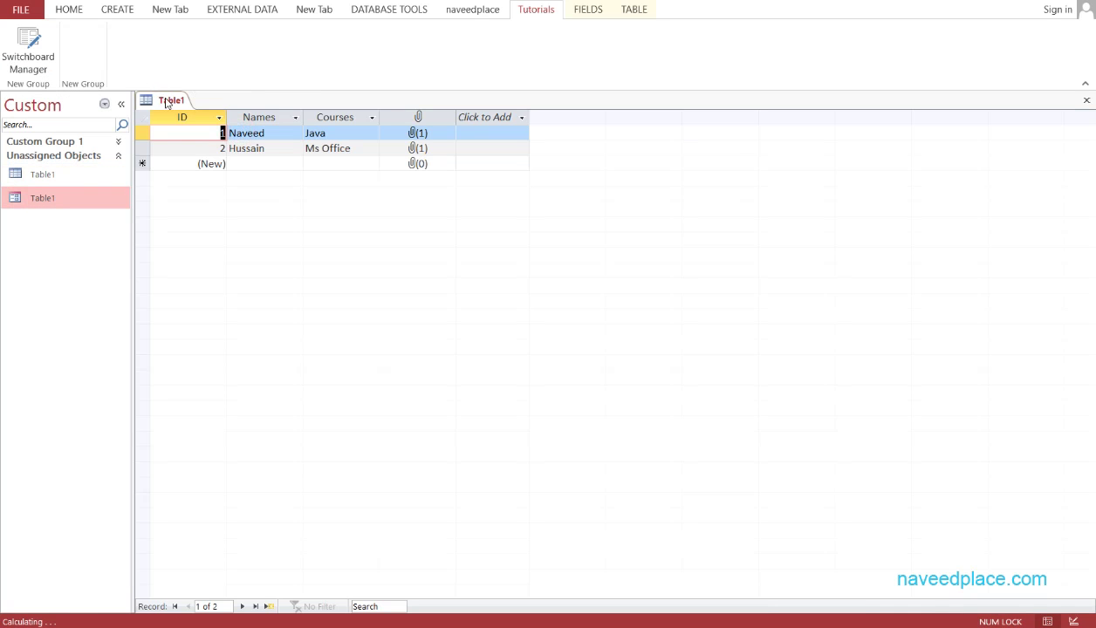
pyautogui.rightClick(170, 100)
pyautogui.click(200, 132)
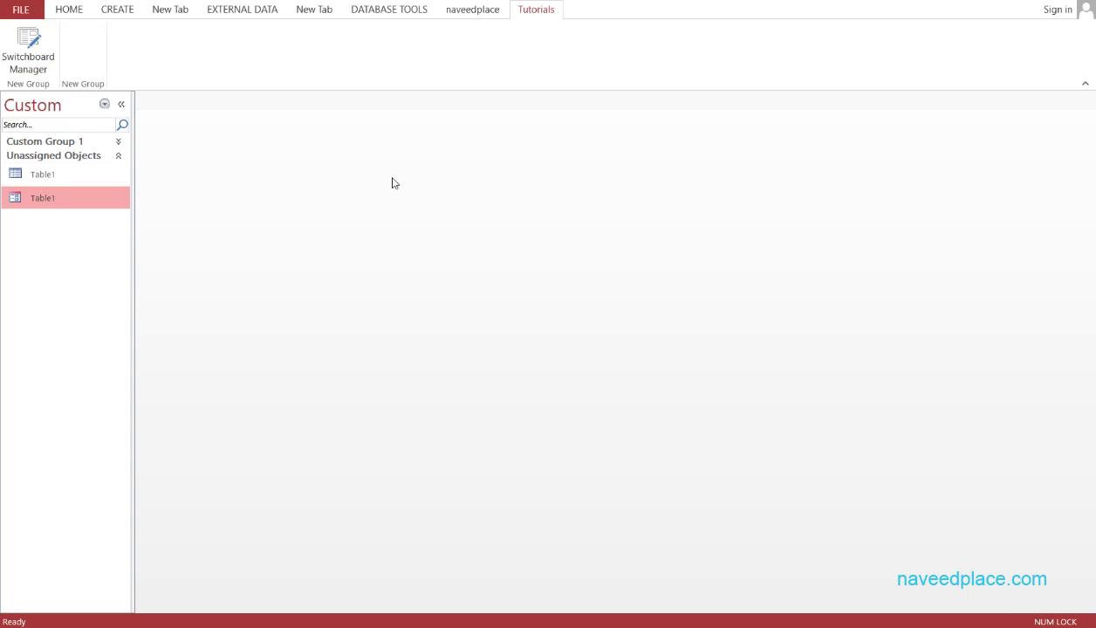
# Create a switchboard for the database with Switchboard Manager and rename its main page with the owner's first name.
pyautogui.click(34, 72)
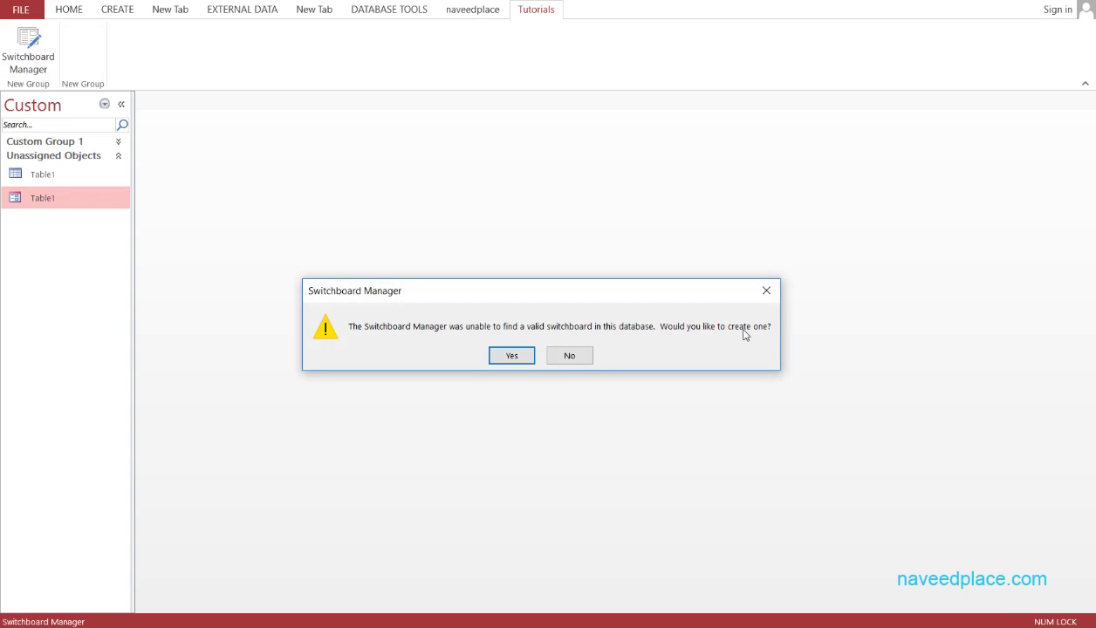
pyautogui.click(512, 358)
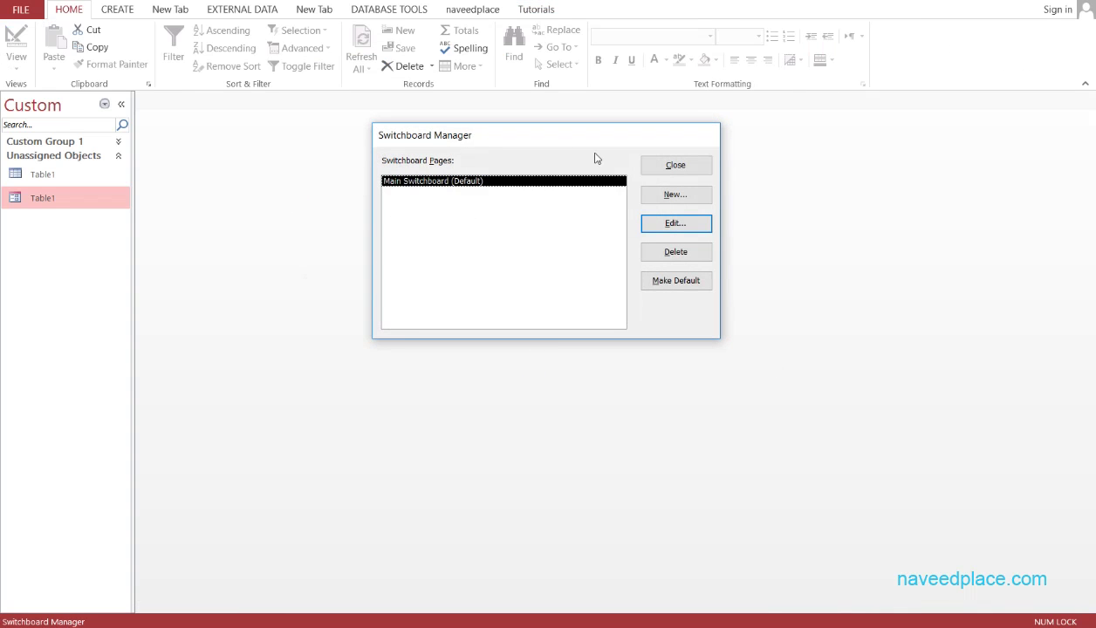
pyautogui.click(678, 224)
pyautogui.moveTo(517, 181); pyautogui.dragTo(353, 138)
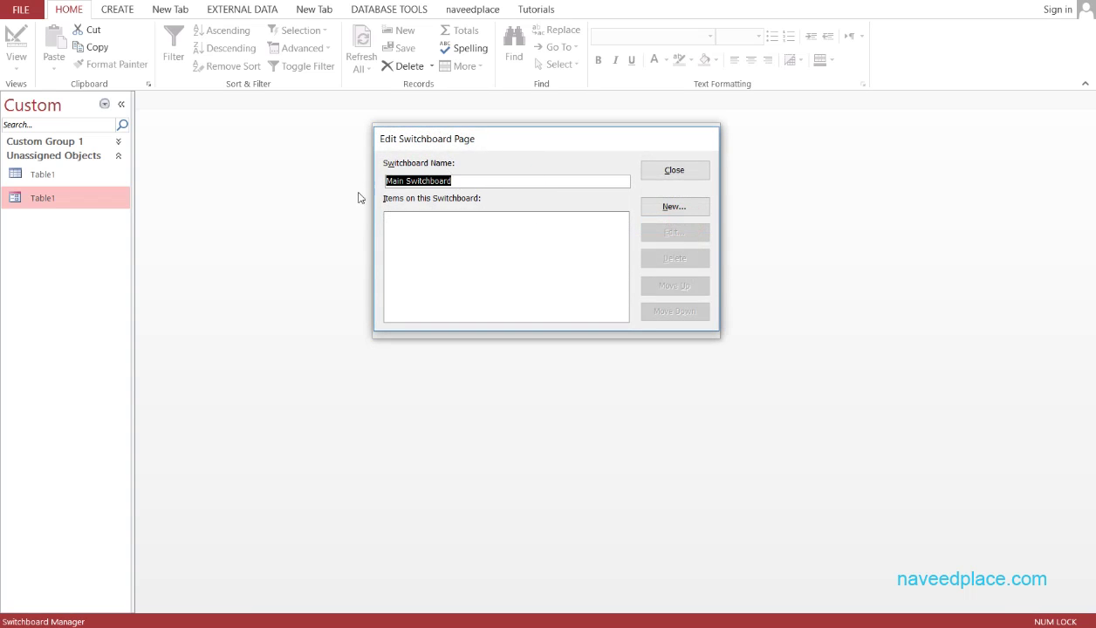
pyautogui.press('BackSpace')
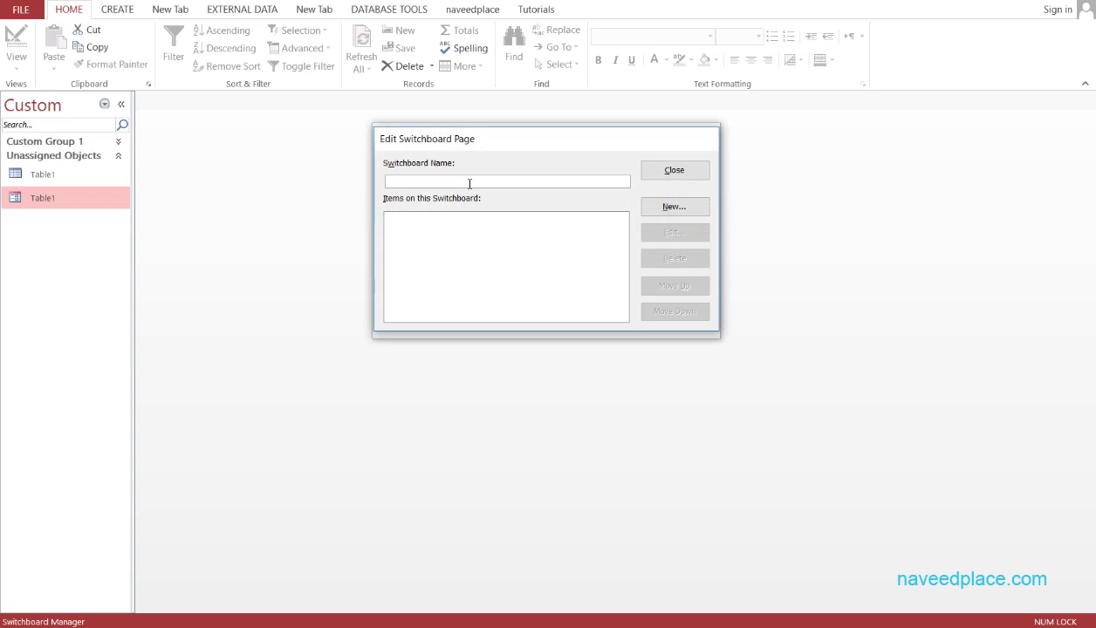
pyautogui.write('Naveed')
pyautogui.click(951, 164)
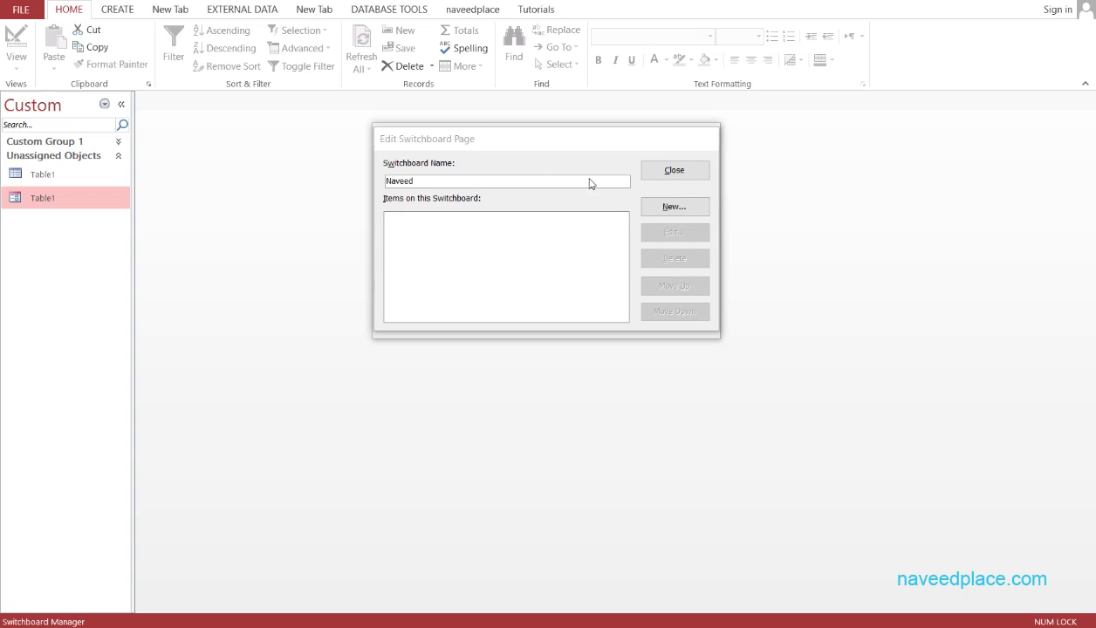
# Add a switchboard item with the command Open Form in Edit Mode for the Table1 form and finish the switchboard setup.
pyautogui.click(675, 213)
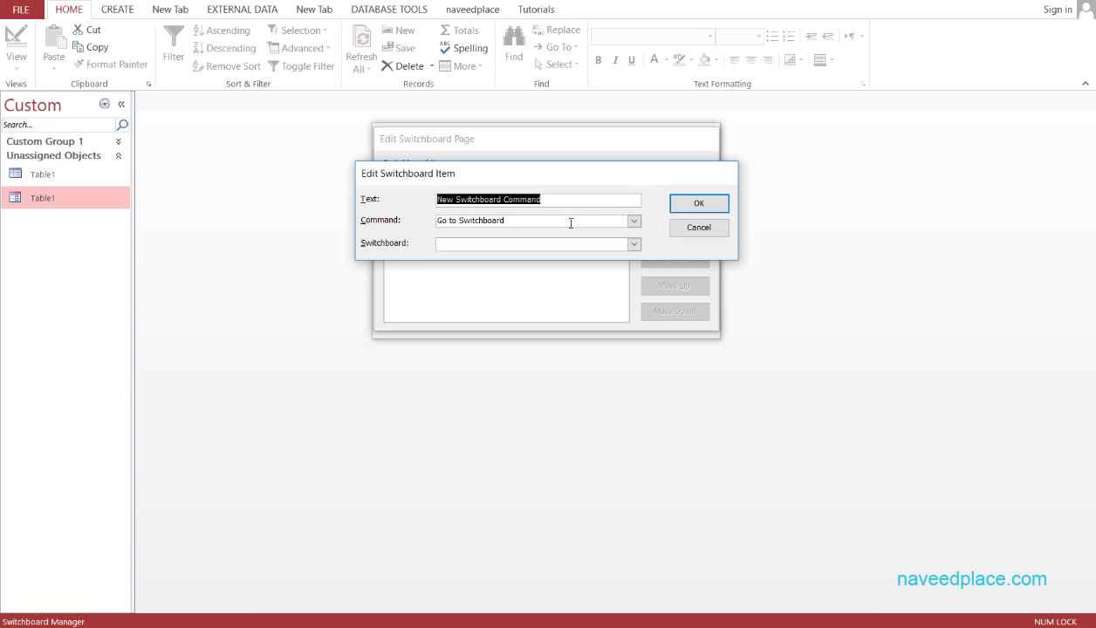
pyautogui.click(635, 222)
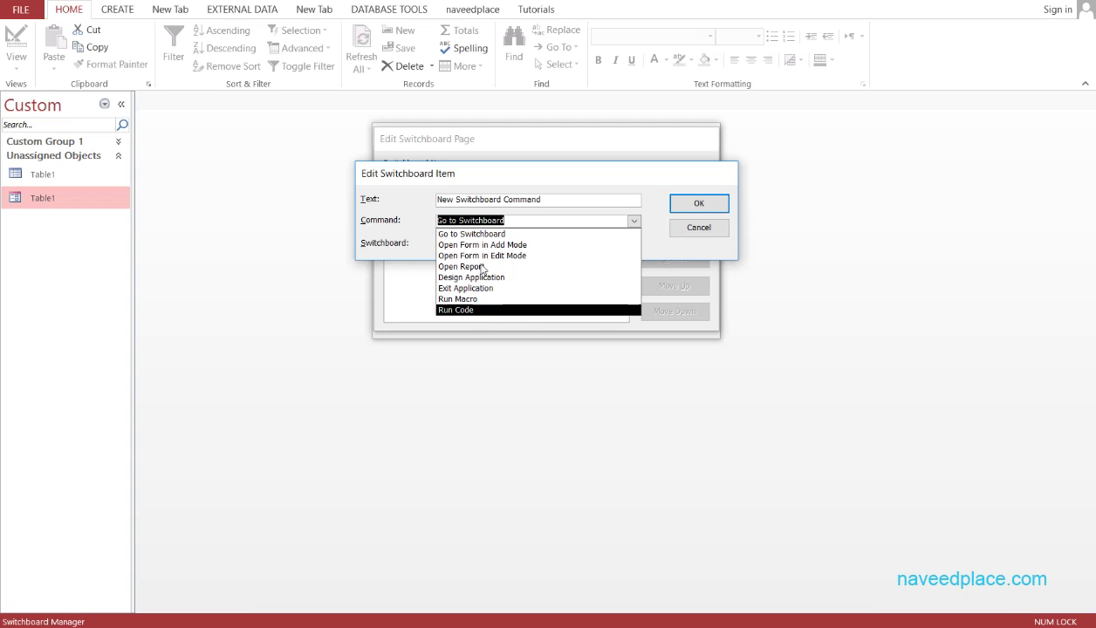
pyautogui.click(532, 258)
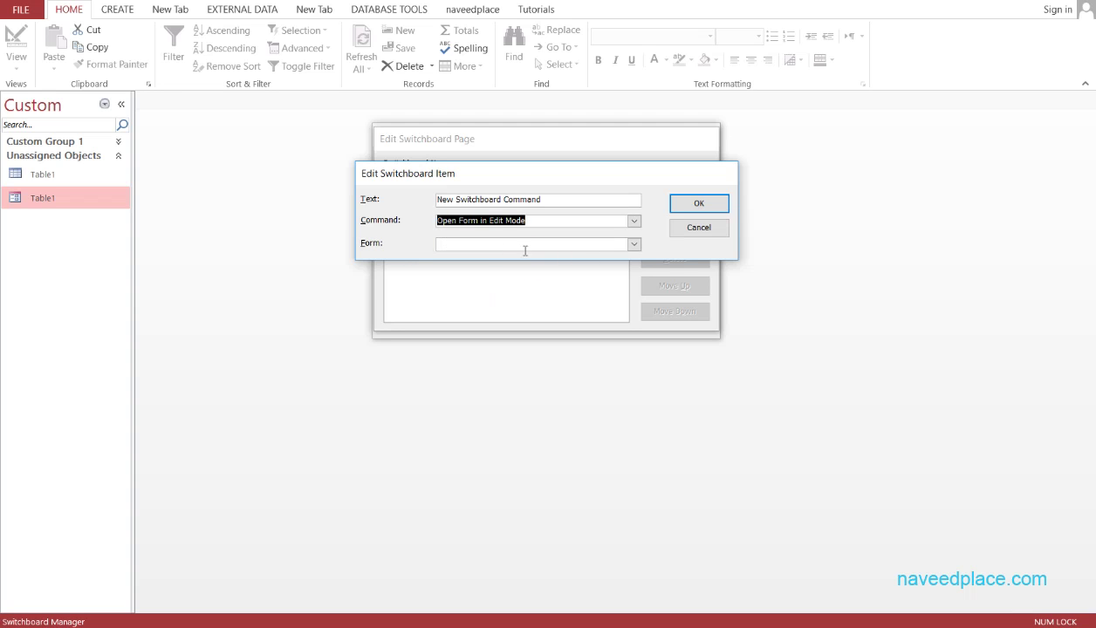
pyautogui.click(633, 244)
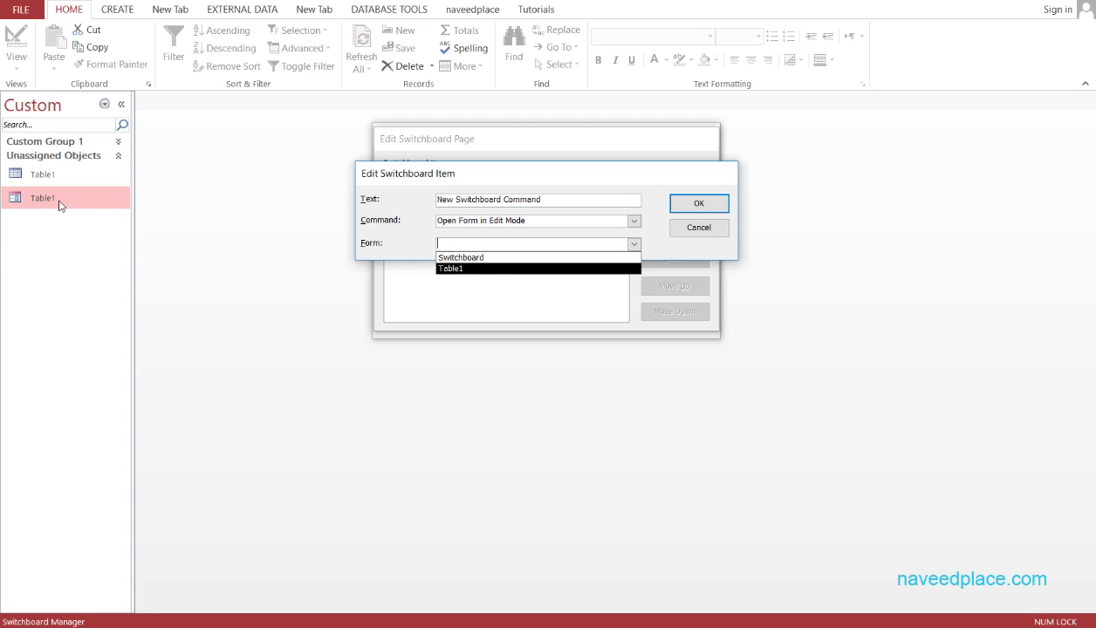
pyautogui.click(440, 268)
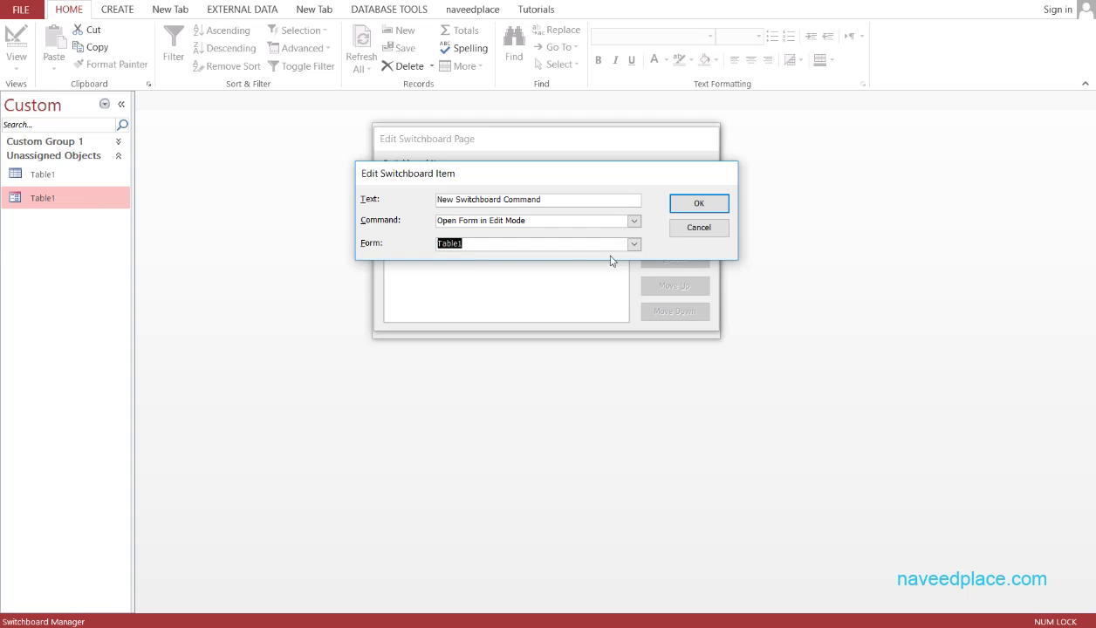
pyautogui.click(704, 213)
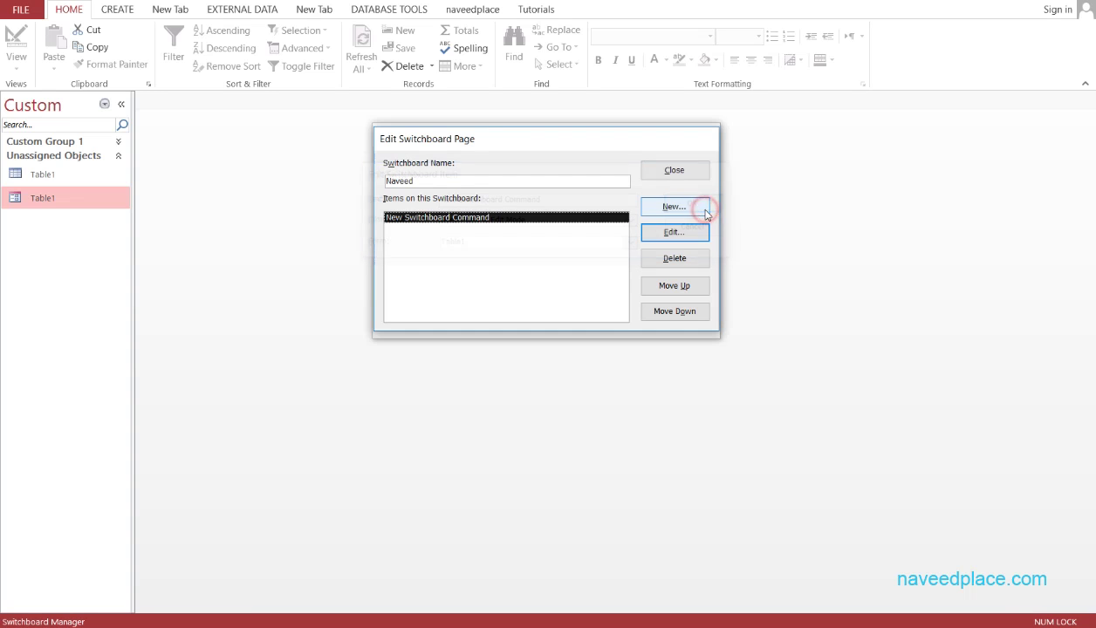
pyautogui.click(686, 178)
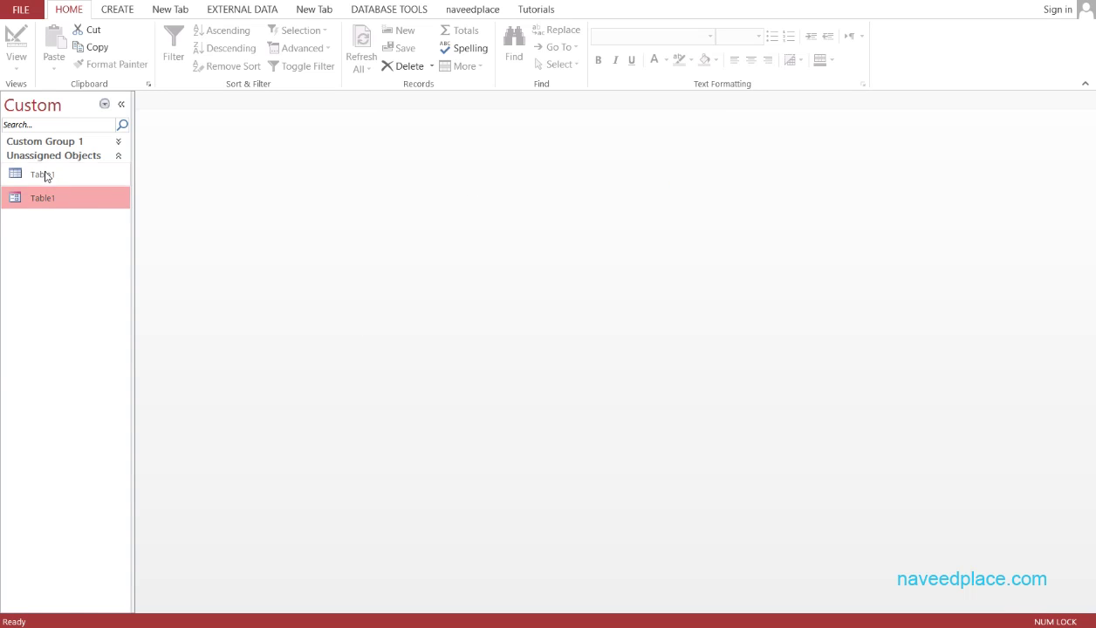
# Refresh the list of database objects by grouping it by Object Type and back to Custom.
pyautogui.click(104, 105)
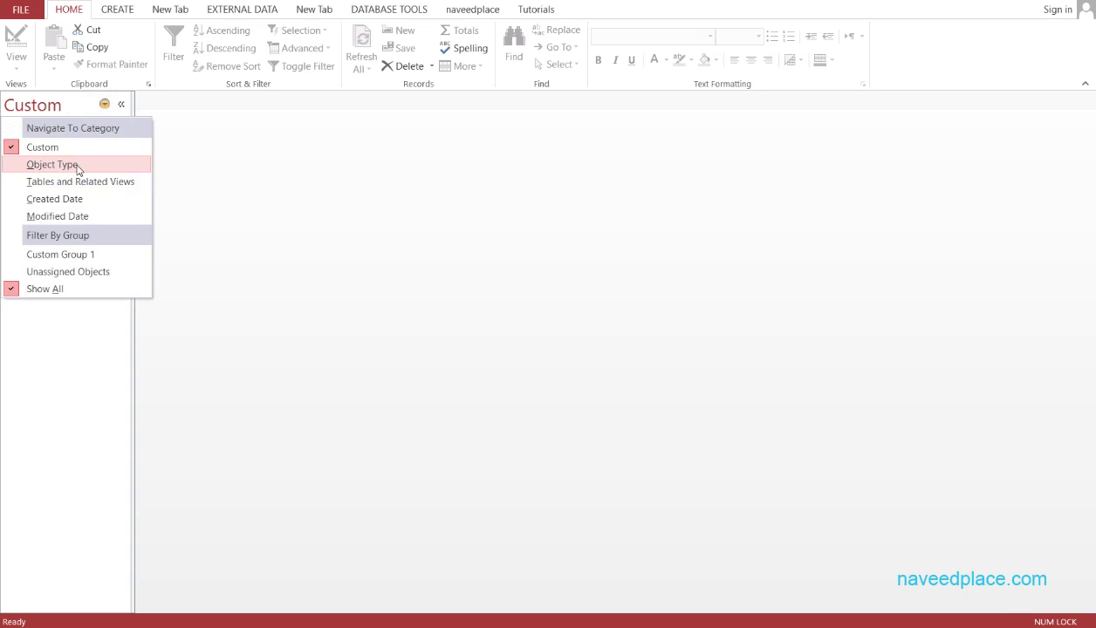
pyautogui.click(61, 168)
pyautogui.click(104, 105)
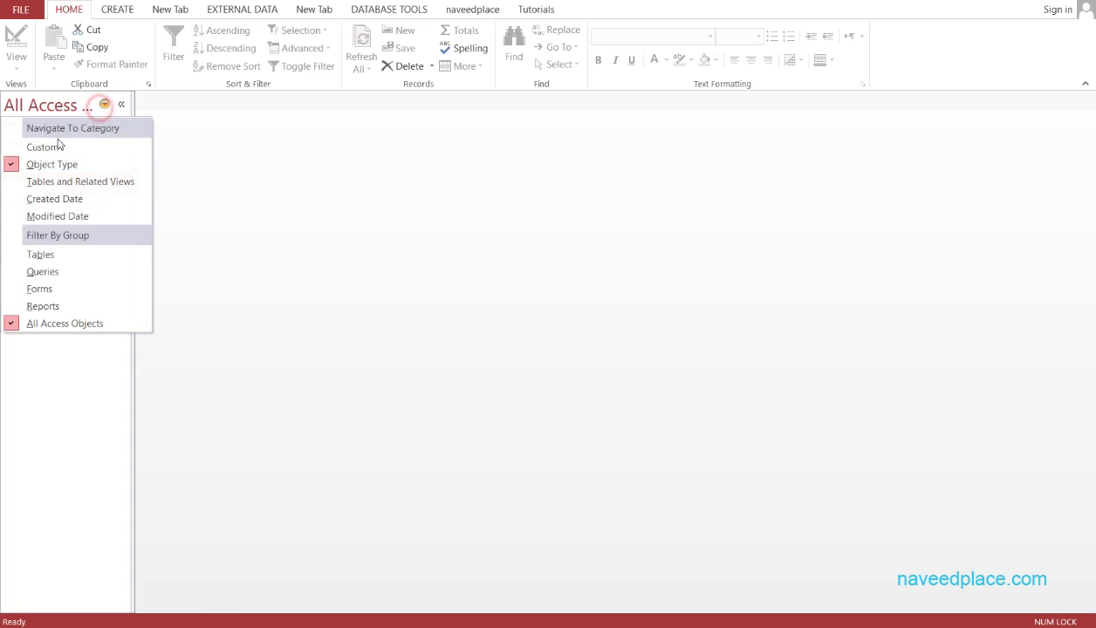
pyautogui.click(55, 147)
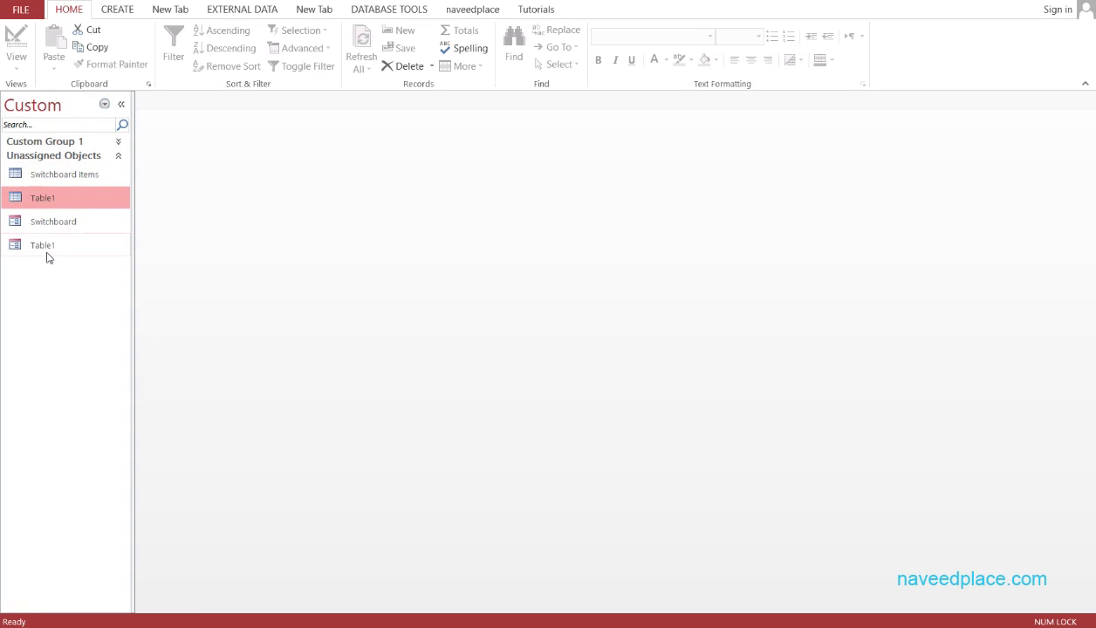
# Open the Switchboard form and run its New Switchboard Command item to open the Table1 form.
pyautogui.click(22, 225)
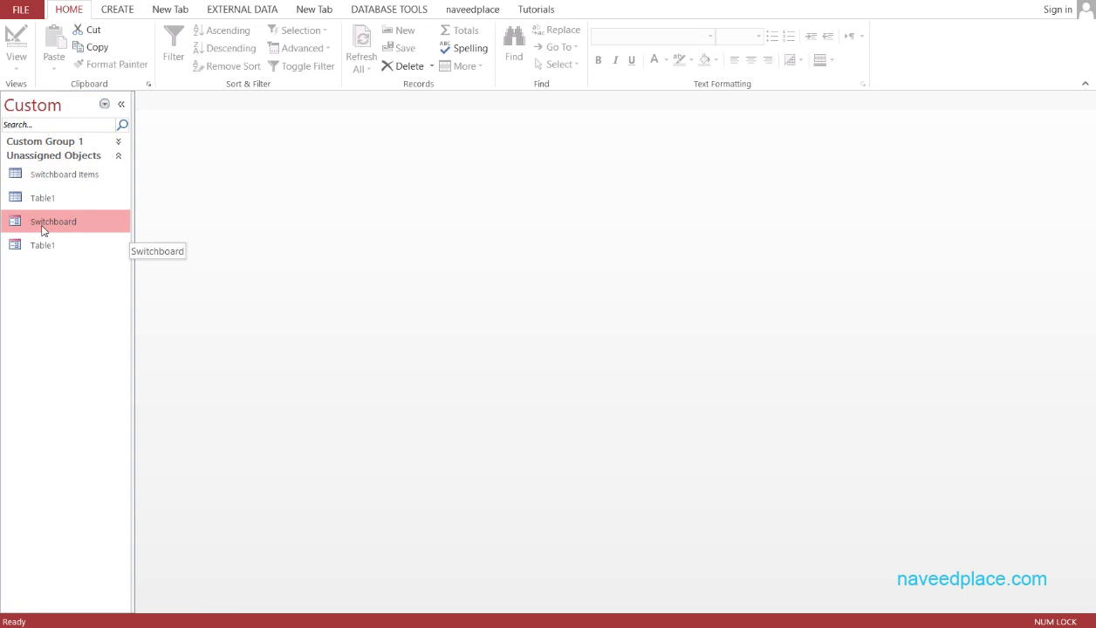
pyautogui.doubleClick(76, 223)
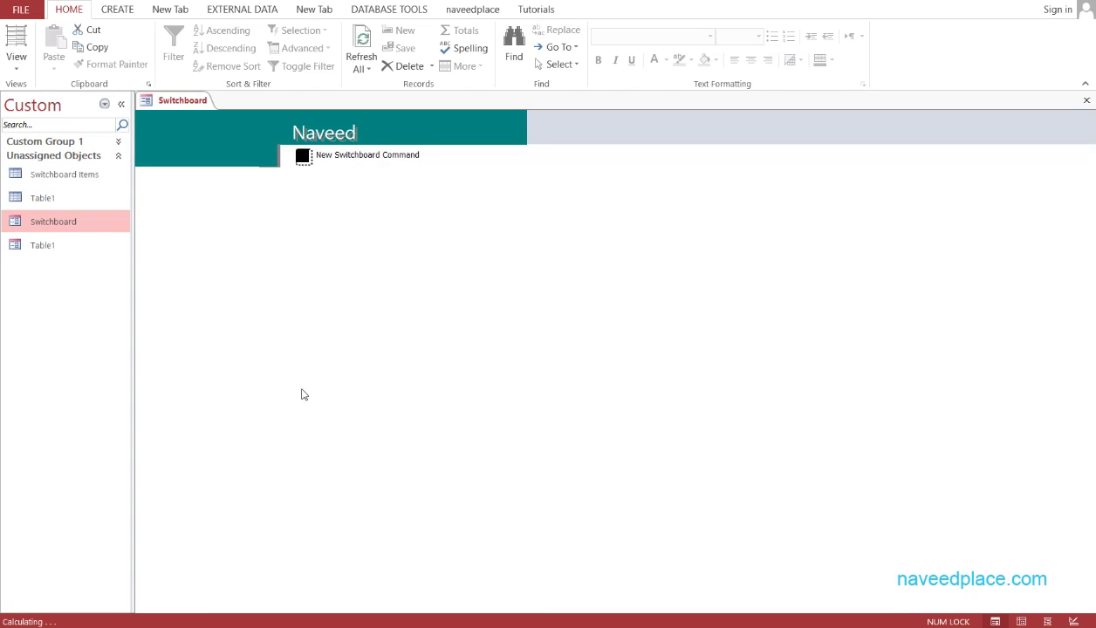
pyautogui.click(301, 157)
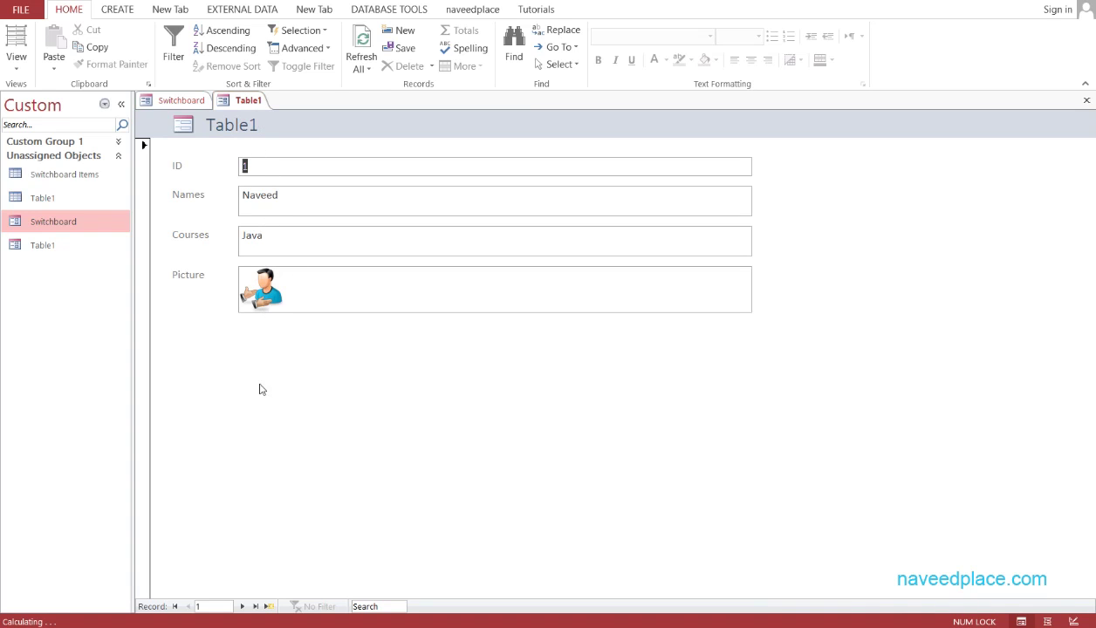
# Review the Switchboard form and the Table1 form opened from it, returning to the Switchboard.
pyautogui.click(182, 102)
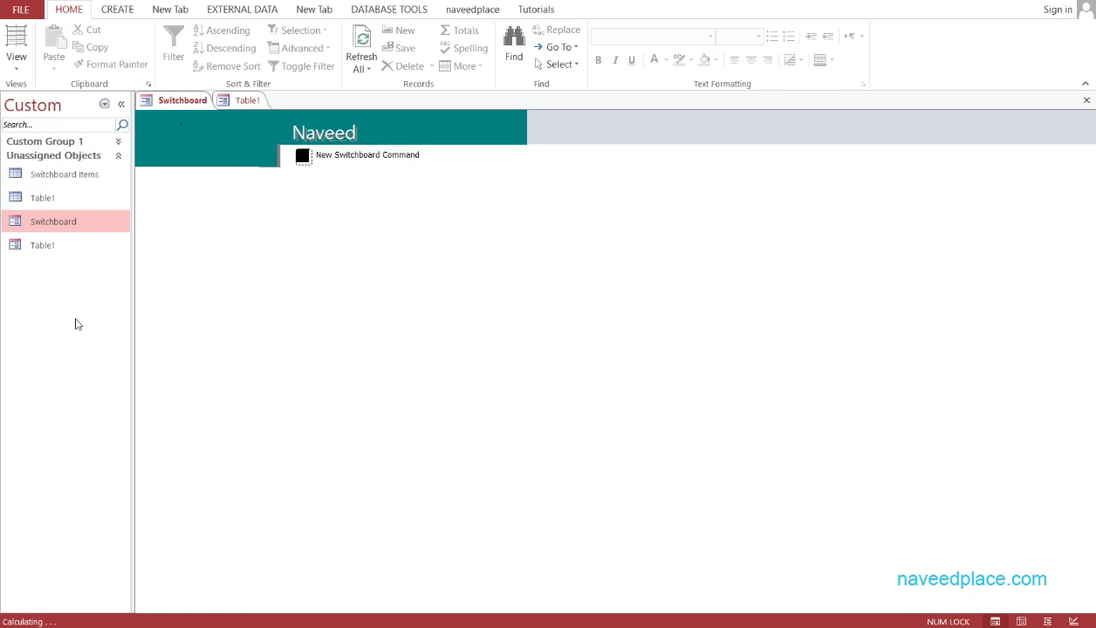
pyautogui.click(80, 222)
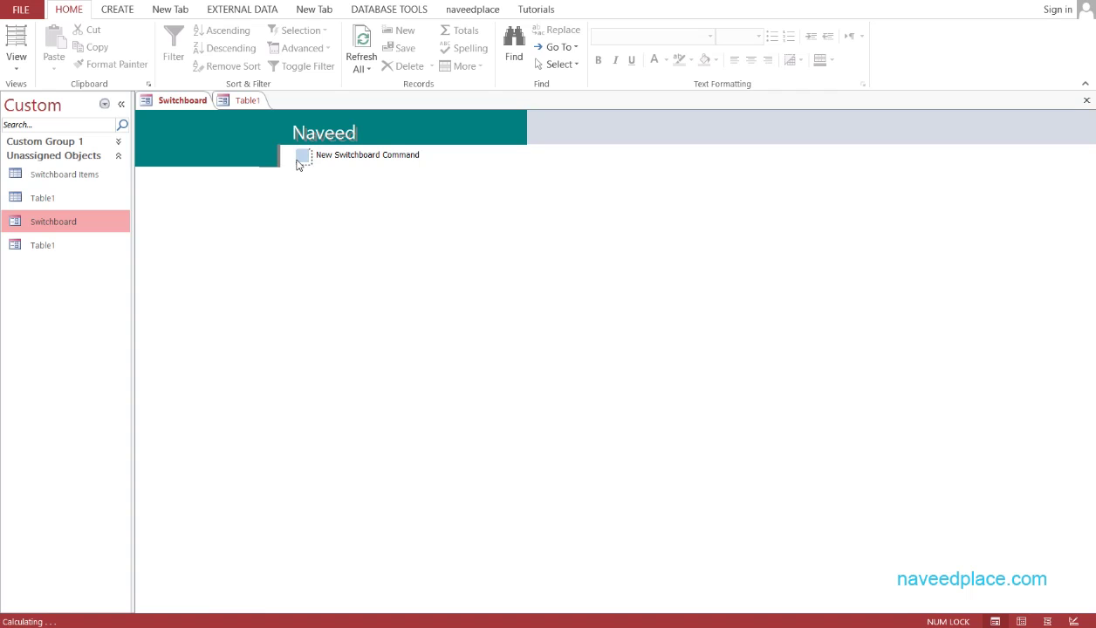
pyautogui.click(250, 102)
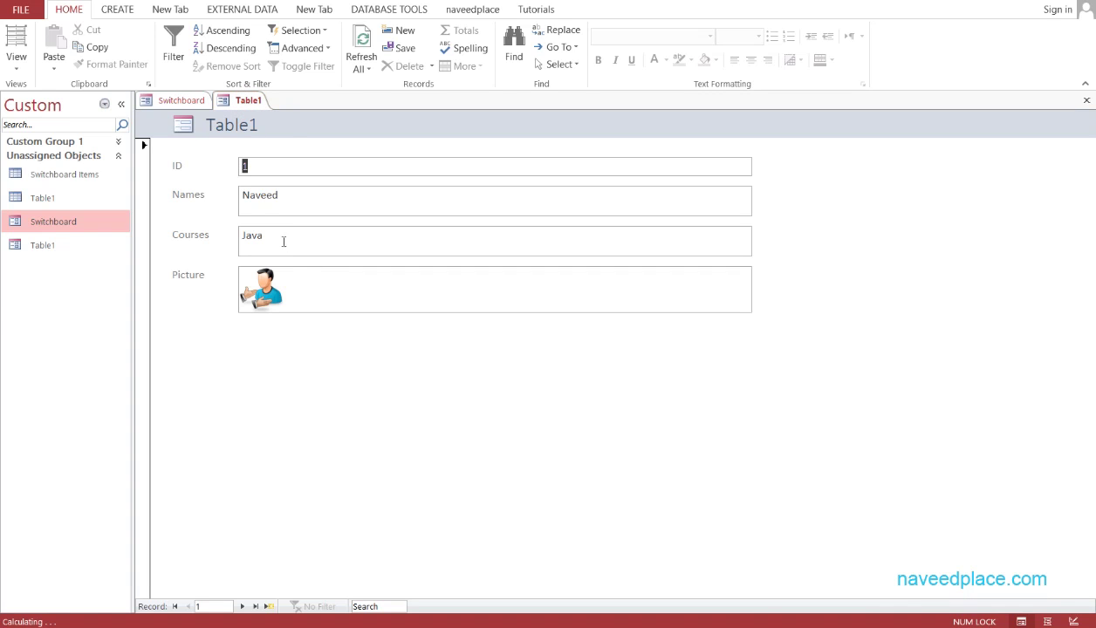
pyautogui.click(175, 101)
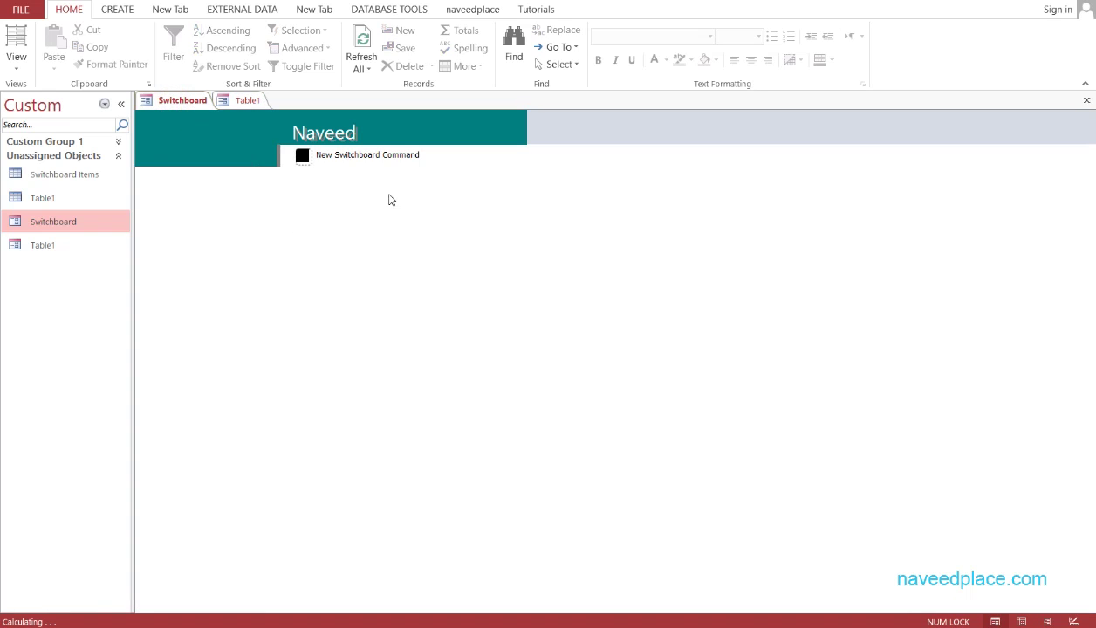